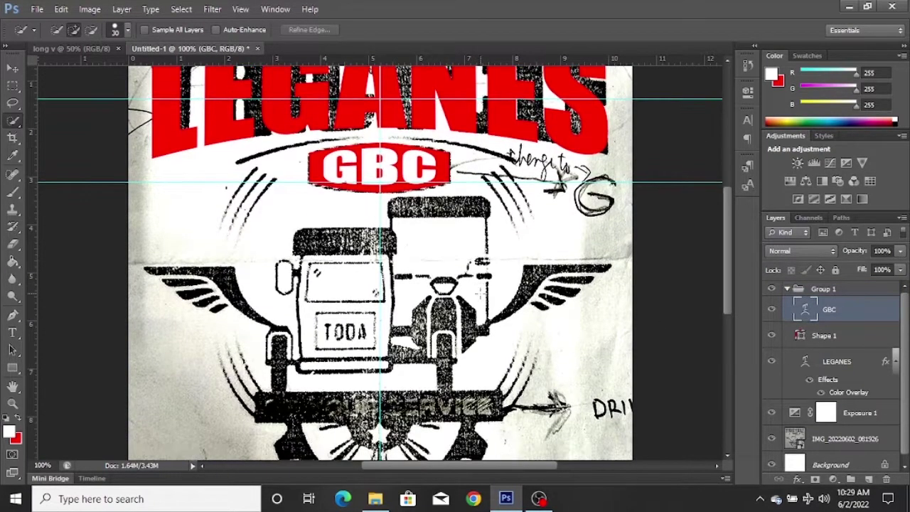
Trace the outermost of the three curved lines at the left of the GBC badge as a red Pen tool shape
{"action": "key", "text": "ctrl+plus"}
{"action": "left_click_drag", "start_coordinate": [285, 185], "coordinate": [486, 257]}
{"action": "left_click", "coordinate": [12, 315]}
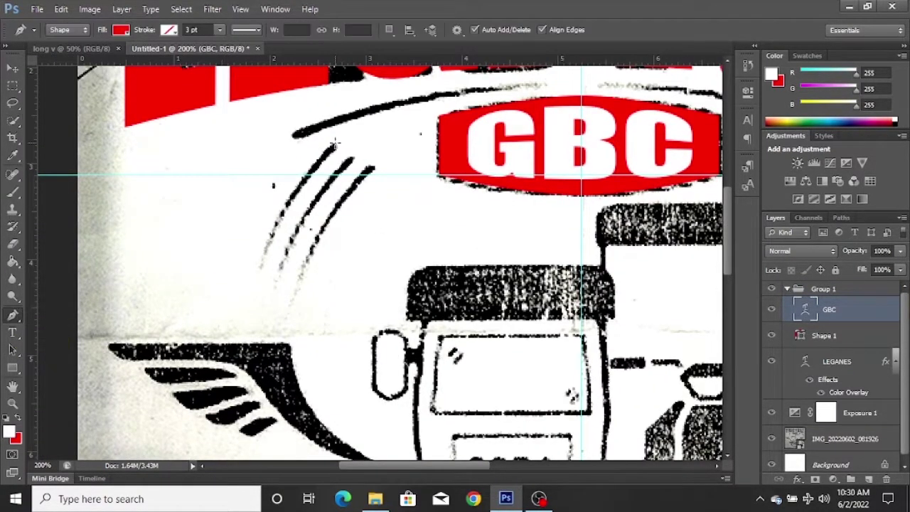
{"action": "left_click", "coordinate": [337, 148]}
{"action": "left_click_drag", "start_coordinate": [229, 361], "coordinate": [223, 356]}
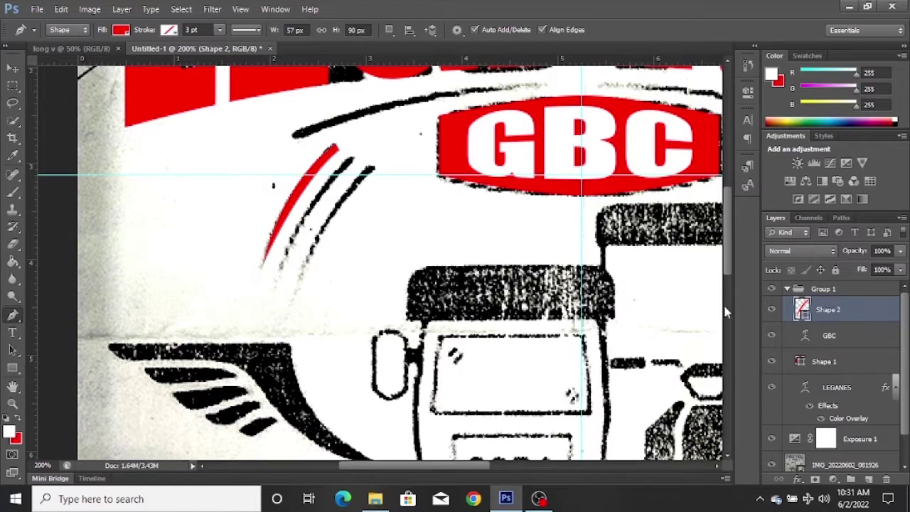
Duplicate the red curved stroke and place copies over the two neighbouring lines of the left set
{"action": "key", "text": "ctrl+j"}
{"action": "key", "text": "v"}
{"action": "left_click_drag", "start_coordinate": [317, 219], "coordinate": [347, 246]}
{"action": "key", "text": "ctrl+j"}
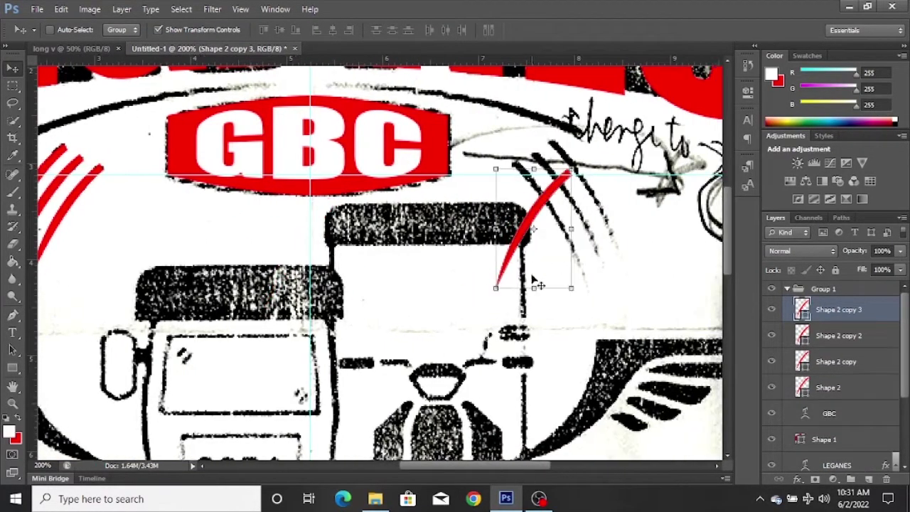
Flip the extra stroke copy horizontally and cover the three curved lines right of the badge with it and its duplicates
{"action": "left_click", "coordinate": [661, 112]}
{"action": "left_click", "coordinate": [61, 10]}
{"action": "mouse_move", "coordinate": [115, 258]}
{"action": "left_click", "coordinate": [304, 407]}
{"action": "left_click", "coordinate": [709, 57]}
{"action": "mouse_move", "coordinate": [535, 185]}
{"action": "left_mouse_down"}
{"action": "mouse_move", "coordinate": [567, 172]}
{"action": "mouse_move", "coordinate": [566, 159]}
{"action": "mouse_move", "coordinate": [551, 161]}
{"action": "mouse_move", "coordinate": [563, 164]}
{"action": "left_mouse_up"}
{"action": "left_click", "coordinate": [803, 335]}
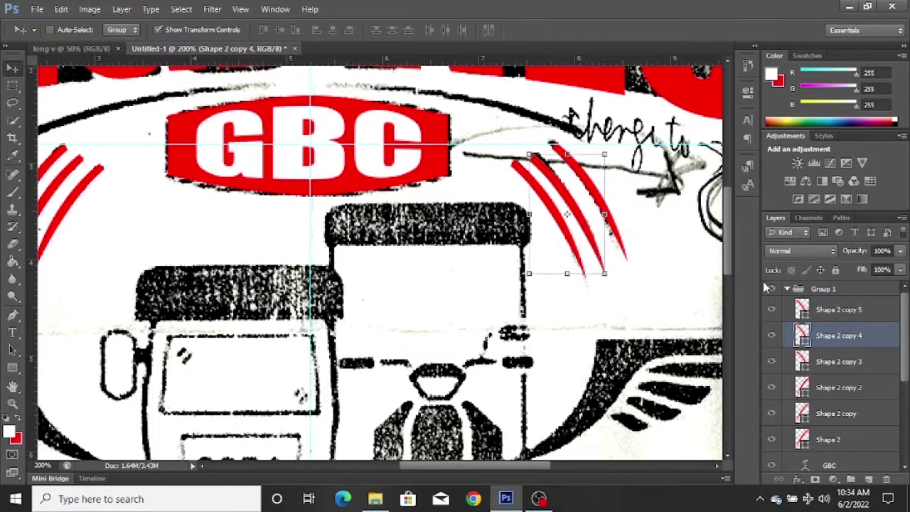
{"action": "left_click", "coordinate": [805, 356]}
{"action": "key", "text": "ctrl+0"}
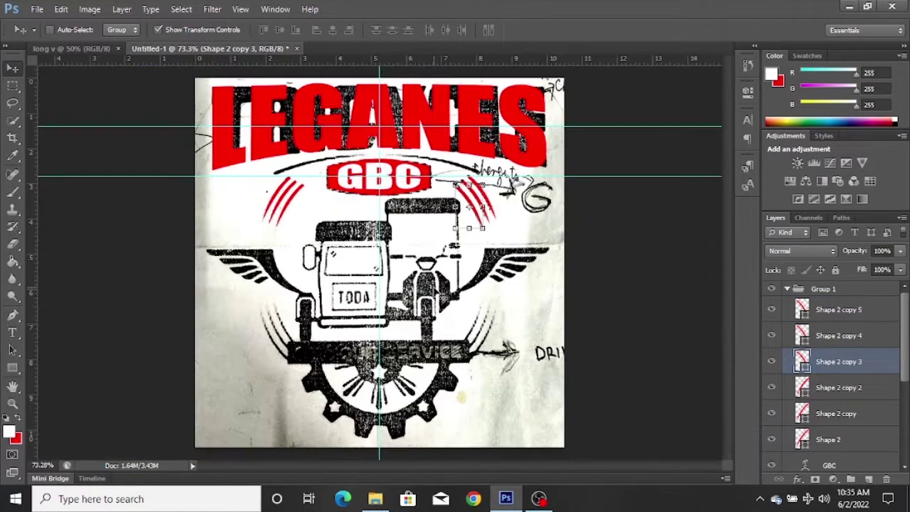
Select the GBC text and badge shape layers and move the horizontal guide to the left end of the arc above them
{"action": "scroll", "coordinate": [829, 363], "scroll_direction": "down", "scroll_amount": 3}
{"action": "left_click", "coordinate": [829, 363]}
{"action": "left_click", "coordinate": [829, 383], "text": "shift"}
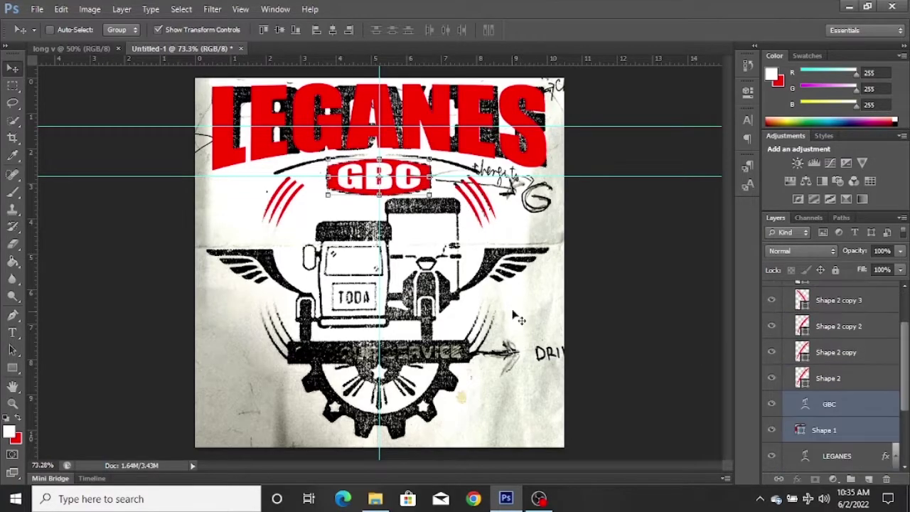
{"action": "key", "text": "ctrl+plus"}
{"action": "key", "text": "ctrl+plus"}
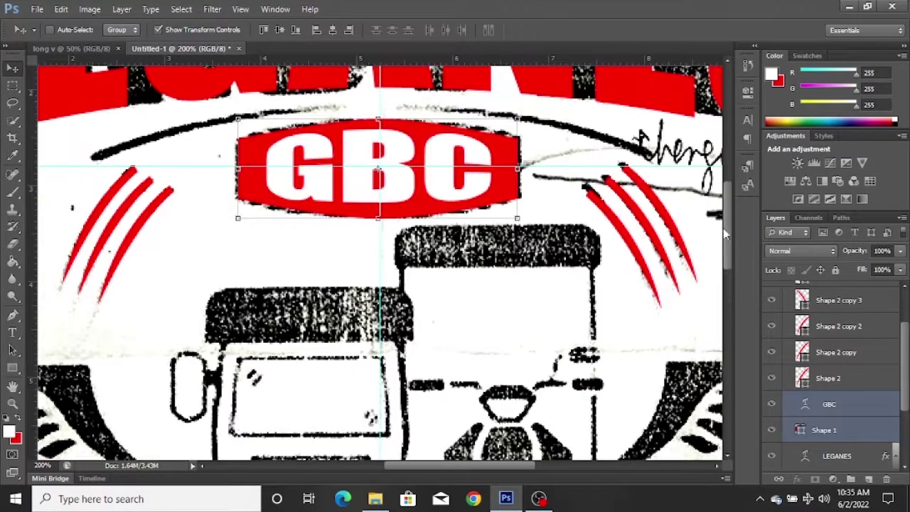
{"action": "key", "text": "p"}
{"action": "key", "text": "v"}
{"action": "left_click_drag", "start_coordinate": [70, 166], "coordinate": [69, 154]}
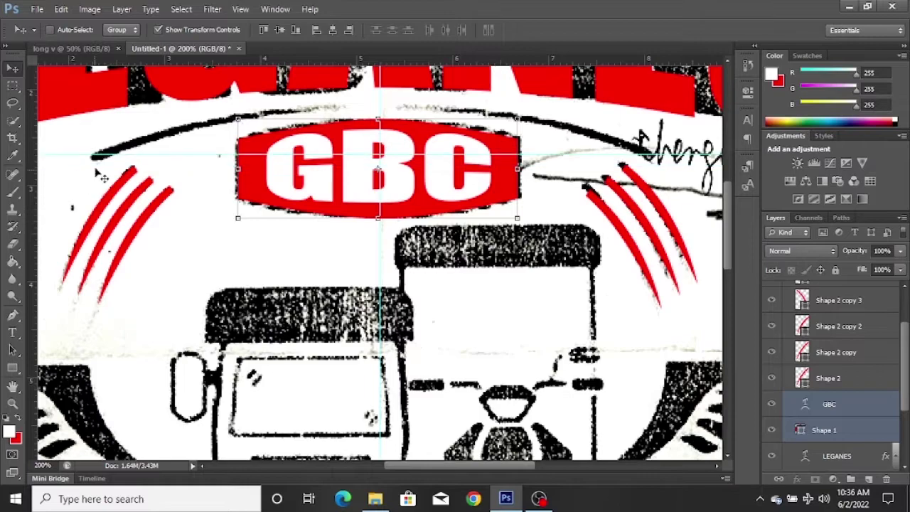
Trace the left half of the thin arc between LEGANES and the GBC badge as a red Pen tool shape
{"action": "left_click", "coordinate": [12, 314]}
{"action": "left_click", "coordinate": [96, 160]}
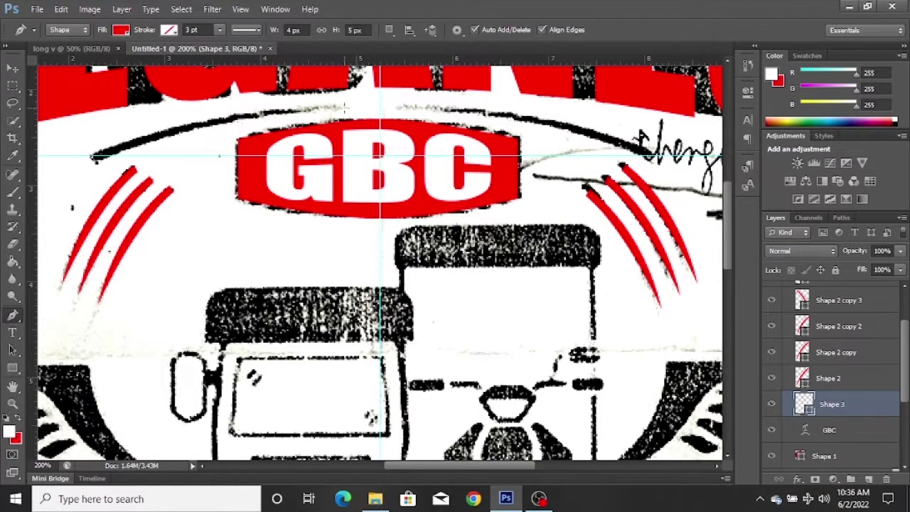
{"action": "left_click_drag", "start_coordinate": [487, 105], "coordinate": [489, 102]}
{"action": "scroll", "coordinate": [57, 213], "scroll_direction": "left", "scroll_amount": 5}
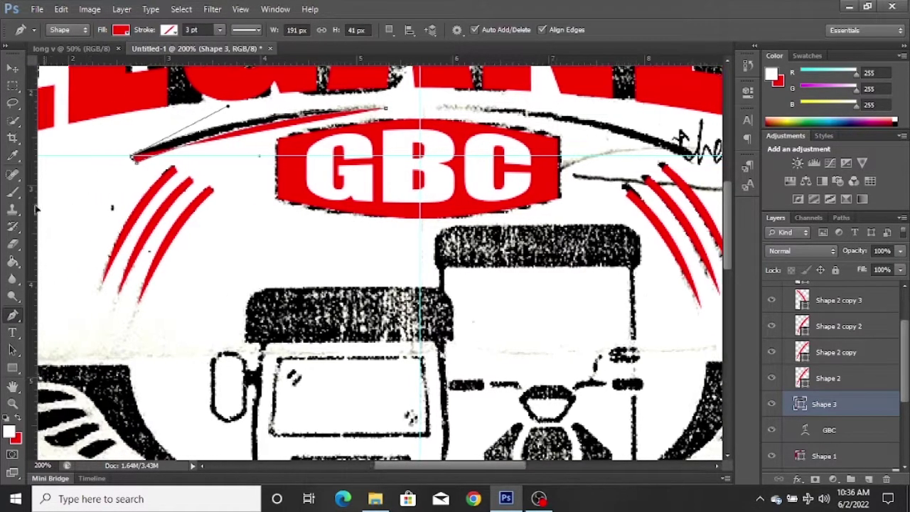
{"action": "left_click", "coordinate": [216, 158]}
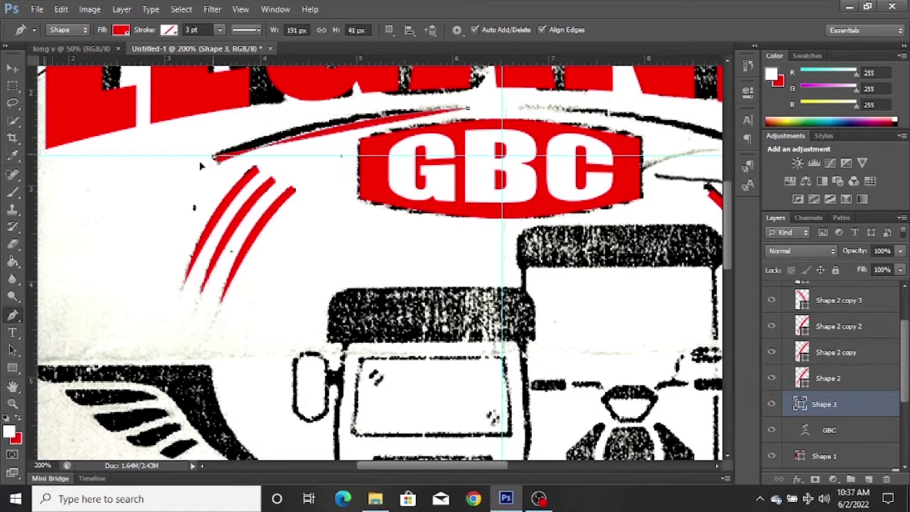
{"action": "left_click_drag", "start_coordinate": [107, 212], "coordinate": [115, 211]}
{"action": "key", "text": "ctrl+z"}
{"action": "left_click", "coordinate": [208, 155]}
Duplicate the red arc segment, flip the copy horizontally and align it over the right half of the arc
{"action": "left_click_drag", "start_coordinate": [894, 409], "coordinate": [839, 317]}
{"action": "key", "text": "v"}
{"action": "left_click_drag", "start_coordinate": [393, 148], "coordinate": [497, 154]}
{"action": "left_click", "coordinate": [62, 9]}
{"action": "mouse_move", "coordinate": [170, 258]}
{"action": "left_click", "coordinate": [305, 415]}
{"action": "key", "text": "ctrl+z"}
{"action": "left_click", "coordinate": [61, 9]}
{"action": "left_click", "coordinate": [306, 402]}
{"action": "left_click_drag", "start_coordinate": [550, 171], "coordinate": [574, 161]}
{"action": "key", "text": "Right"}
{"action": "key", "text": "Right"}
{"action": "key", "text": "ctrl+0"}
Collapse Group 1 and check the traced artwork with the reference photo temporarily hidden
{"action": "left_click", "coordinate": [787, 289]}
{"action": "left_click", "coordinate": [772, 336]}
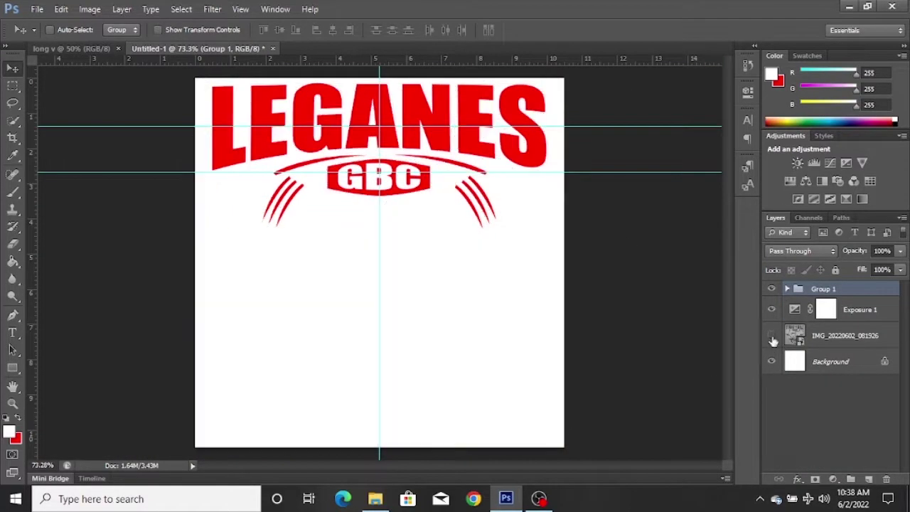
{"action": "left_click", "coordinate": [771, 335]}
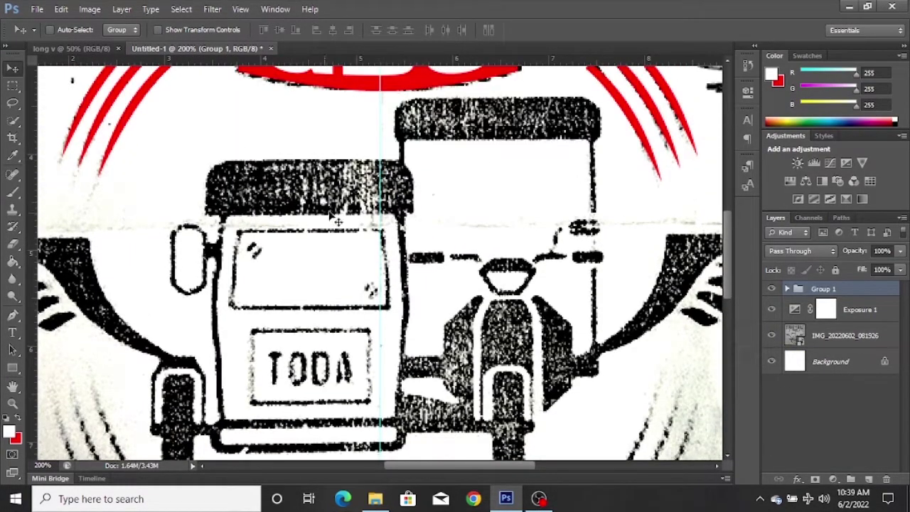
Begin the front cab roof outline along its lower edge and add horizontal guides at its top edge and corner curve
{"action": "key", "text": "p"}
{"action": "left_click", "coordinate": [362, 216]}
{"action": "left_click", "coordinate": [412, 170]}
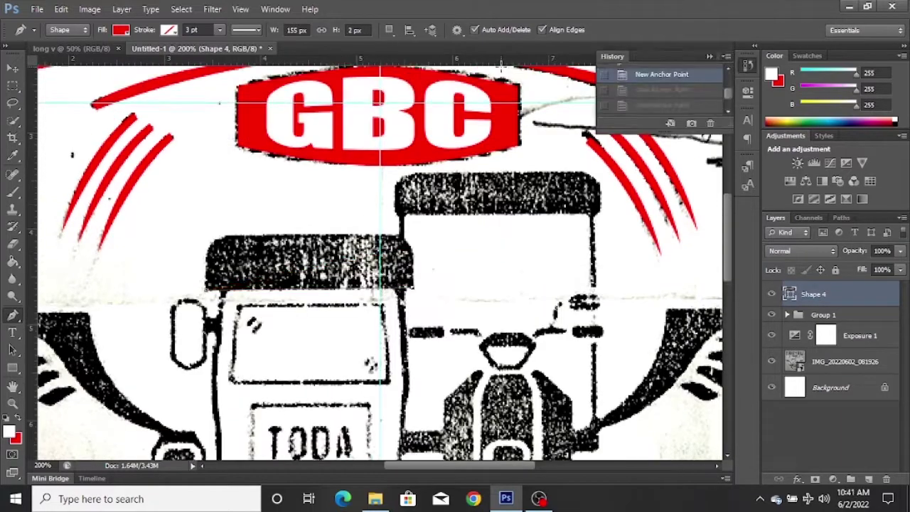
{"action": "left_click_drag", "start_coordinate": [416, 58], "coordinate": [416, 249]}
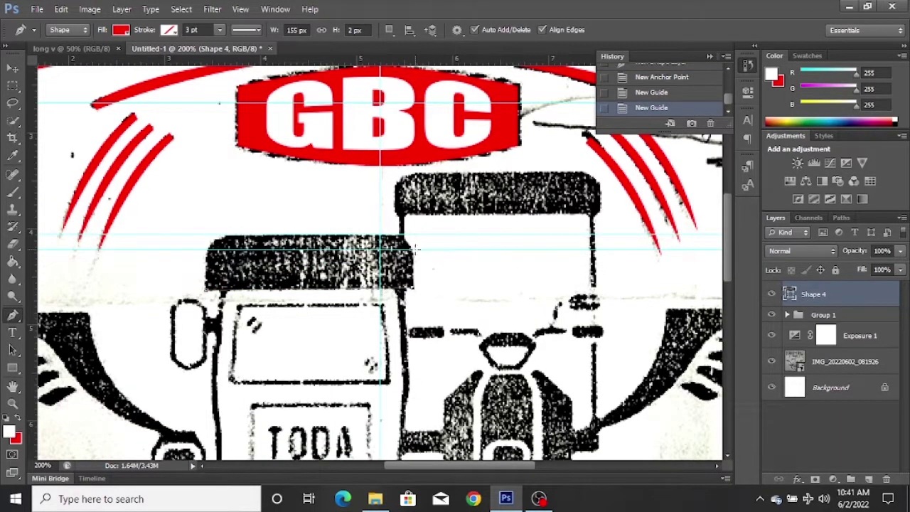
Complete and close the red Pen tool shape of the front cab roof with rounded upper corners
{"action": "left_click", "coordinate": [413, 239]}
{"action": "left_click", "coordinate": [208, 289]}
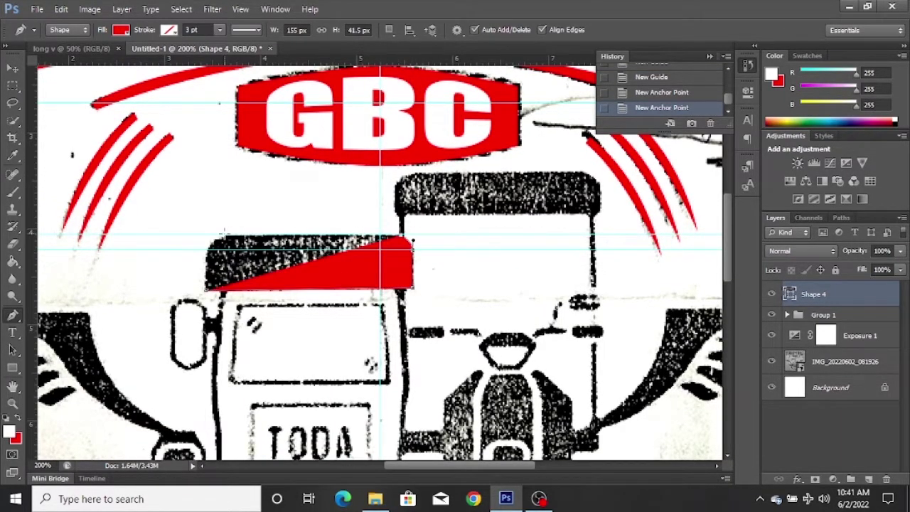
{"action": "left_click", "coordinate": [220, 235]}
{"action": "left_click_drag", "start_coordinate": [206, 249], "coordinate": [206, 259]}
{"action": "key", "text": "ctrl+alt+z"}
{"action": "key", "text": "ctrl+alt+z"}
{"action": "left_click", "coordinate": [216, 235]}
{"action": "left_click", "coordinate": [208, 290]}
{"action": "scroll", "coordinate": [526, 298], "scroll_direction": "down", "scroll_amount": 2}
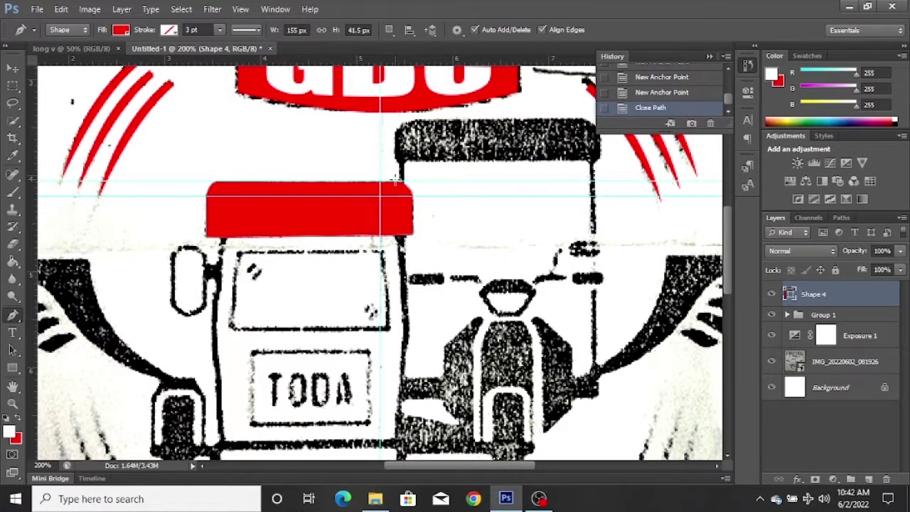
Trace the rear roof and its short left post as a red shape, and check it with the reference photo temporarily hidden
{"action": "left_click", "coordinate": [397, 182]}
{"action": "left_click", "coordinate": [398, 159]}
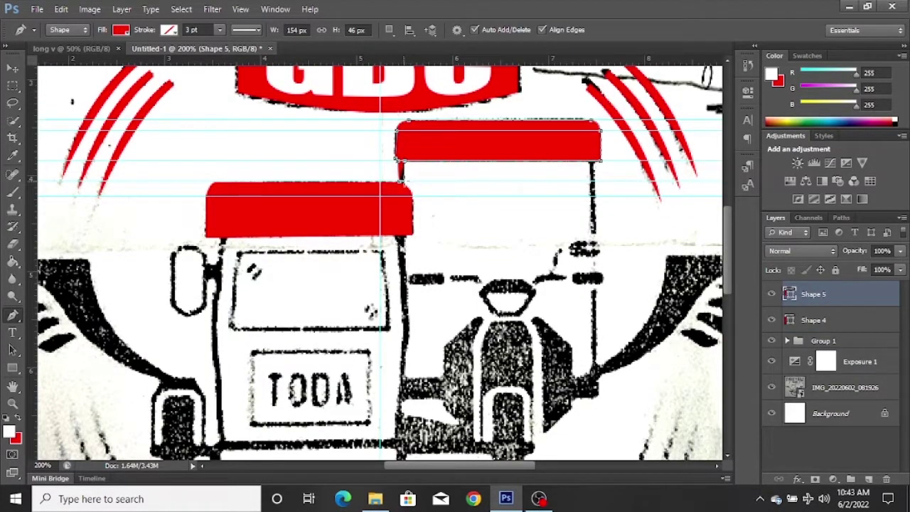
{"action": "left_click", "coordinate": [772, 388]}
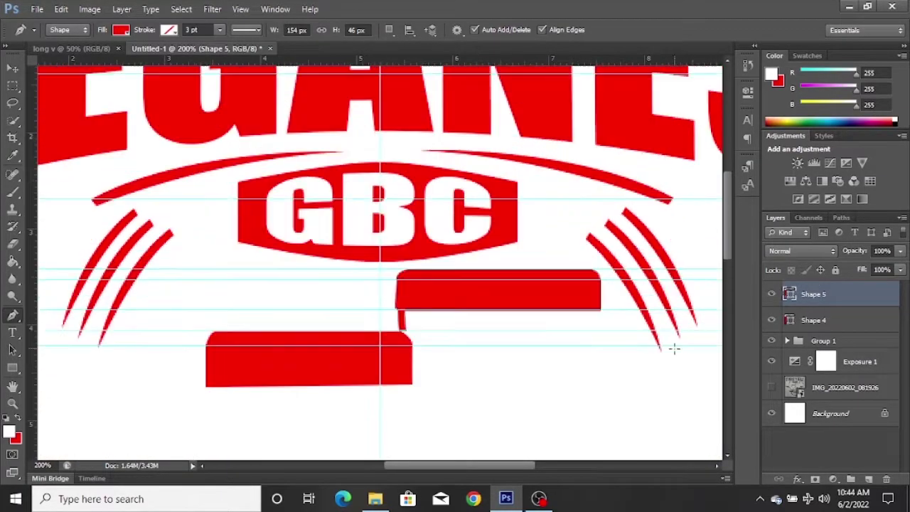
{"action": "left_click", "coordinate": [772, 388]}
{"action": "scroll", "coordinate": [391, 352], "scroll_direction": "down", "scroll_amount": 1}
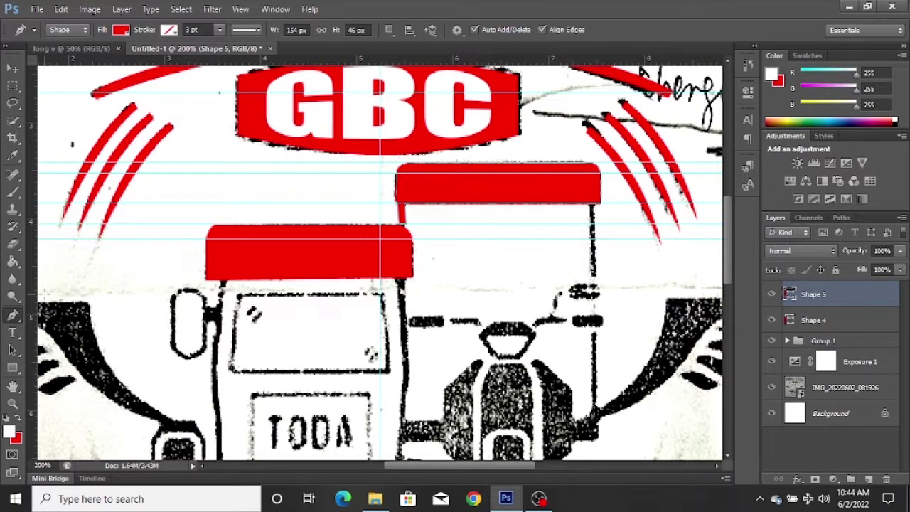
Draw a thin vertical red rectangle over the post below the rear roof's right end
{"action": "right_click", "coordinate": [14, 363]}
{"action": "left_click", "coordinate": [61, 367]}
{"action": "left_click_drag", "start_coordinate": [591, 205], "coordinate": [597, 405]}
Adjust the post rectangle's width, position and length so it matches the post in the reference photo
{"action": "key", "text": "v"}
{"action": "key", "text": "ctrl+t"}
{"action": "left_click_drag", "start_coordinate": [591, 304], "coordinate": [587, 304]}
{"action": "key", "text": "ctrl+plus"}
{"action": "key", "text": "ctrl+plus"}
{"action": "scroll", "coordinate": [589, 317], "scroll_direction": "right", "scroll_amount": 3}
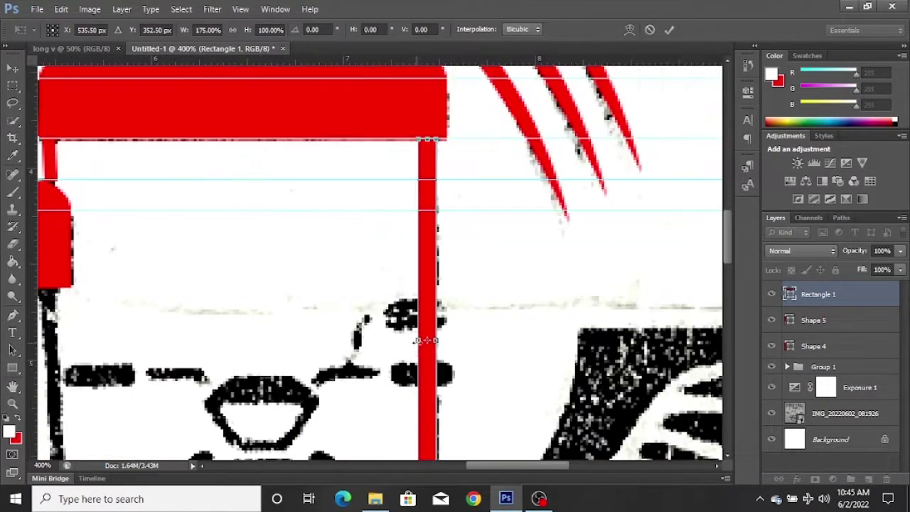
{"action": "left_click_drag", "start_coordinate": [418, 341], "coordinate": [424, 341]}
{"action": "key", "text": "Return"}
{"action": "key", "text": "ctrl+minus"}
{"action": "key", "text": "ctrl+minus"}
{"action": "left_click_drag", "start_coordinate": [409, 402], "coordinate": [409, 411]}
{"action": "key", "text": "Return"}
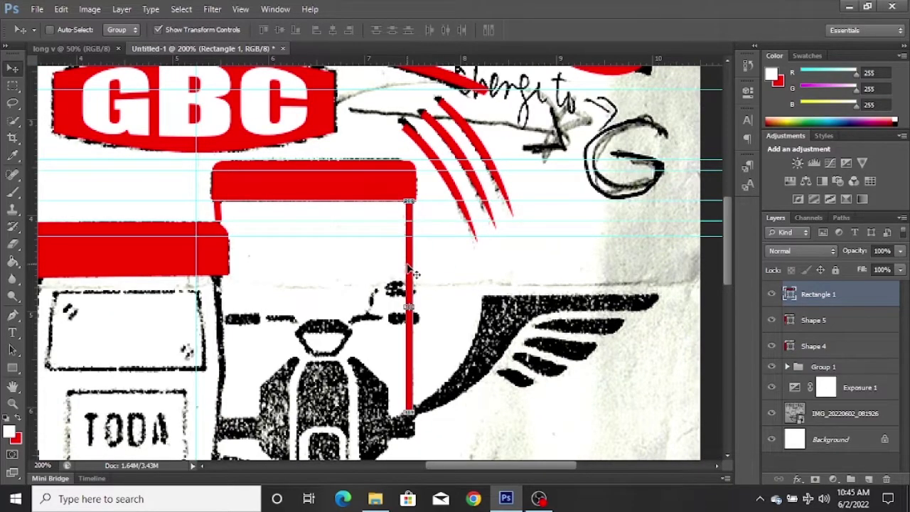
Draw a small red rounded rectangle over the motorcycle's side mirror where it crosses the right post
{"action": "scroll", "coordinate": [490, 266], "scroll_direction": "down", "scroll_amount": 2}
{"action": "scroll", "coordinate": [412, 276], "scroll_direction": "up", "scroll_amount": 1}
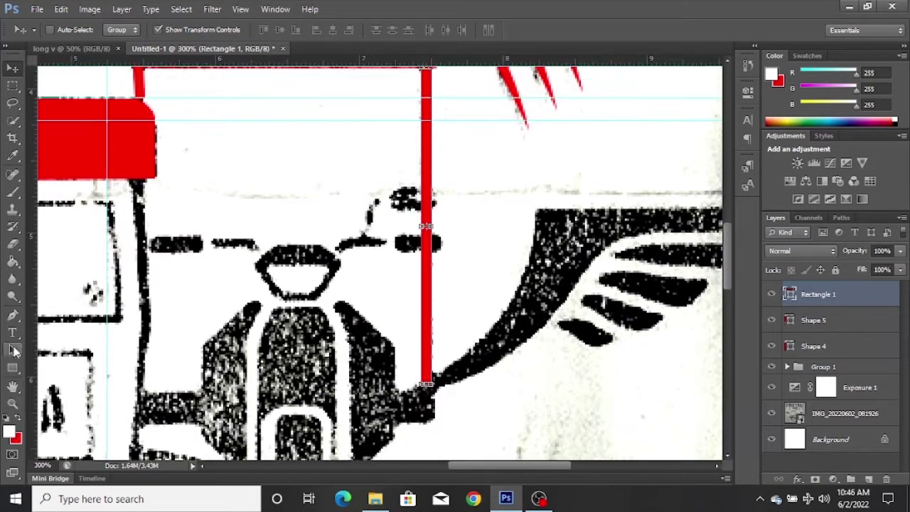
{"action": "right_click", "coordinate": [13, 369]}
{"action": "left_click", "coordinate": [76, 379]}
{"action": "left_click", "coordinate": [13, 70]}
{"action": "left_click", "coordinate": [13, 334]}
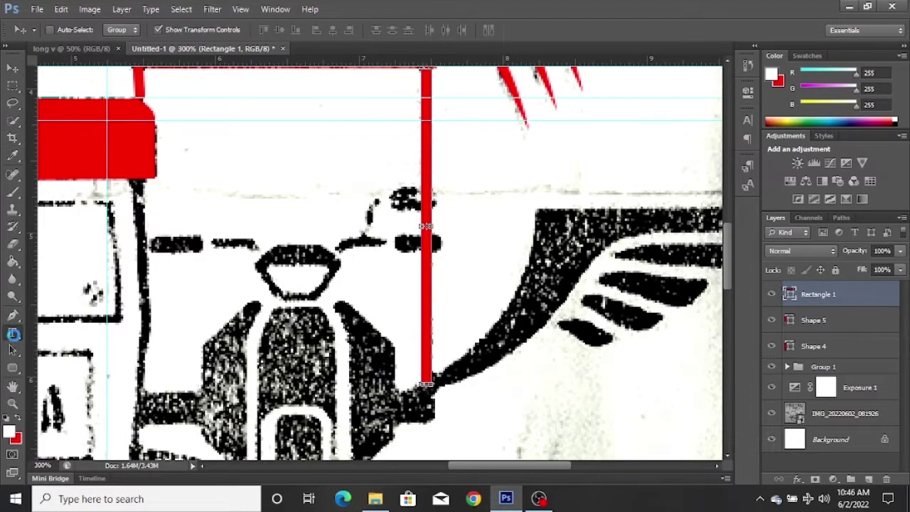
{"action": "left_click", "coordinate": [13, 368]}
{"action": "left_click", "coordinate": [573, 122]}
{"action": "left_click", "coordinate": [536, 128]}
{"action": "right_click", "coordinate": [13, 368]}
{"action": "left_click", "coordinate": [77, 379]}
{"action": "left_click_drag", "start_coordinate": [441, 191], "coordinate": [435, 212]}
{"action": "key", "text": "v"}
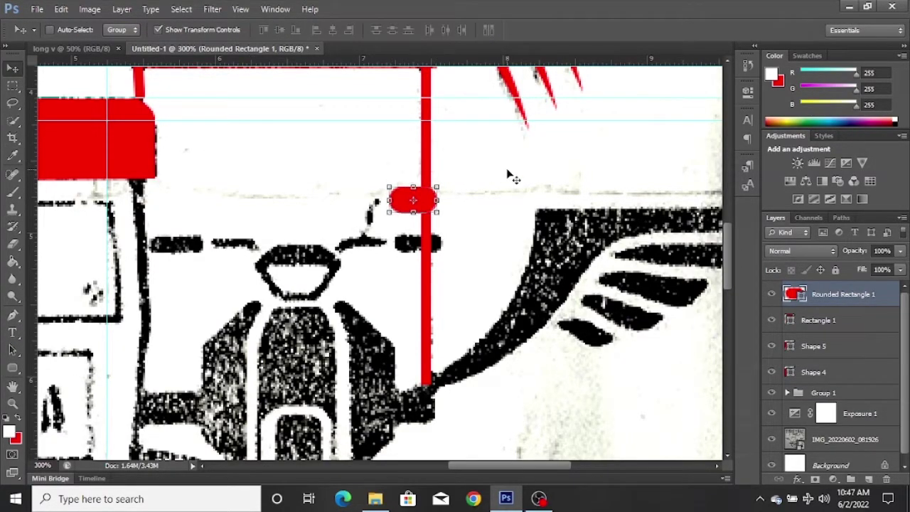
Add a white 5 px outside stroke to the mirror's rounded rectangle
{"action": "double_click", "coordinate": [893, 304]}
{"action": "left_click", "coordinate": [279, 160]}
{"action": "left_click", "coordinate": [410, 195]}
{"action": "left_click", "coordinate": [267, 97]}
{"action": "left_click", "coordinate": [606, 99]}
{"action": "mouse_move", "coordinate": [570, 67]}
{"action": "left_mouse_down"}
{"action": "mouse_move", "coordinate": [597, 177]}
{"action": "mouse_move", "coordinate": [665, 245]}
{"action": "left_mouse_up"}
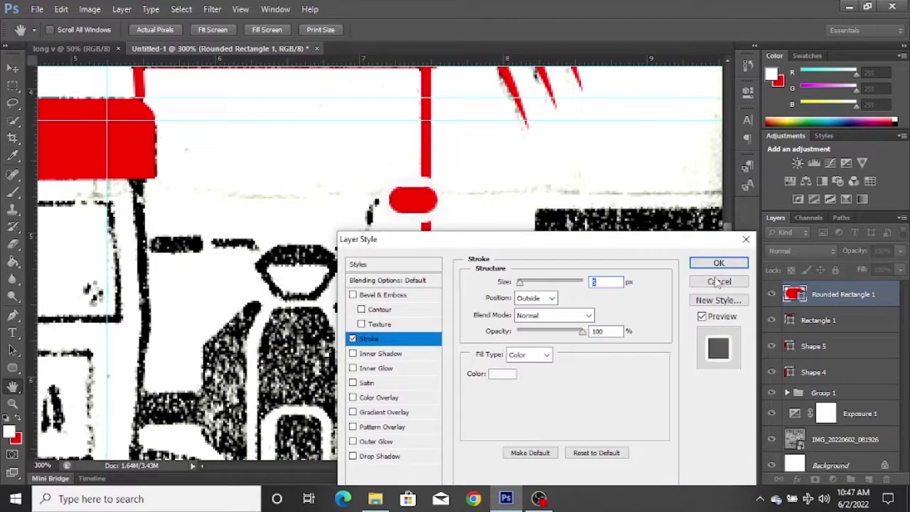
{"action": "left_click", "coordinate": [718, 262]}
Draw a red rounded rectangle over the motorcycle's right handlebar grip and give it a white stroke
{"action": "left_click_drag", "start_coordinate": [13, 368], "coordinate": [67, 380]}
{"action": "mouse_move", "coordinate": [396, 233]}
{"action": "left_mouse_down"}
{"action": "mouse_move", "coordinate": [443, 252]}
{"action": "mouse_move", "coordinate": [443, 290]}
{"action": "left_mouse_up"}
{"action": "left_click", "coordinate": [10, 70]}
{"action": "double_click", "coordinate": [875, 297]}
{"action": "left_click", "coordinate": [368, 339]}
{"action": "left_click", "coordinate": [491, 423]}
{"action": "left_click_drag", "start_coordinate": [295, 131], "coordinate": [248, 101]}
{"action": "left_click", "coordinate": [593, 112]}
{"action": "left_click", "coordinate": [706, 314]}
Place the copy of the motorcycle's right side panel over the left side of its body
{"action": "scroll", "coordinate": [485, 223], "scroll_direction": "down", "scroll_amount": 1}
{"action": "scroll", "coordinate": [348, 226], "scroll_direction": "down", "scroll_amount": 2}
{"action": "left_click_drag", "start_coordinate": [441, 187], "coordinate": [201, 186]}
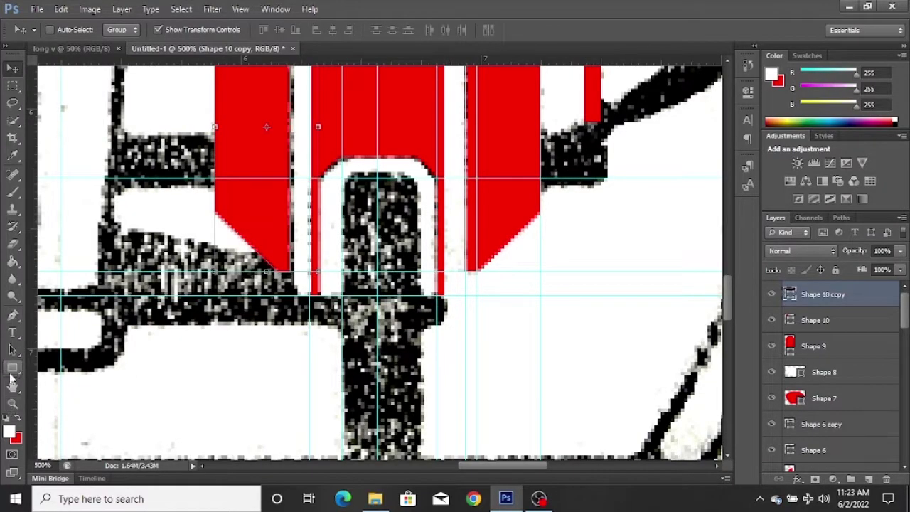
Choose the Rounded Rectangle tool and move a horizontal guide to the bottom of the motorcycle's front wheel
{"action": "left_click", "coordinate": [10, 375]}
{"action": "left_click", "coordinate": [86, 382]}
{"action": "key", "text": "v"}
{"action": "left_click_drag", "start_coordinate": [306, 178], "coordinate": [305, 171]}
{"action": "scroll", "coordinate": [297, 241], "scroll_direction": "down", "scroll_amount": 2}
{"action": "left_click_drag", "start_coordinate": [347, 117], "coordinate": [350, 404]}
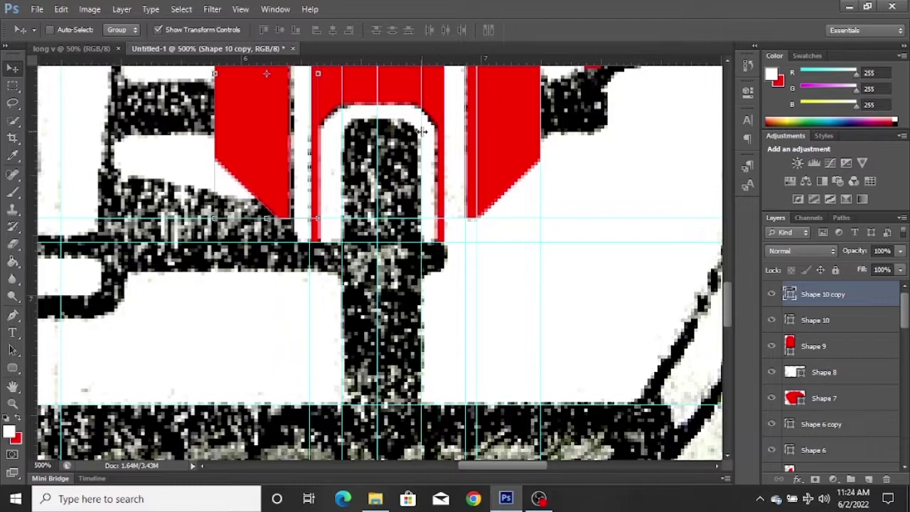
Align a vertical guide to the front wheel's right edge and place a horizontal guide at the wheel's top
{"action": "scroll", "coordinate": [774, 435], "scroll_direction": "down", "scroll_amount": 10}
{"action": "left_click", "coordinate": [772, 433]}
{"action": "left_click_drag", "start_coordinate": [421, 199], "coordinate": [416, 199]}
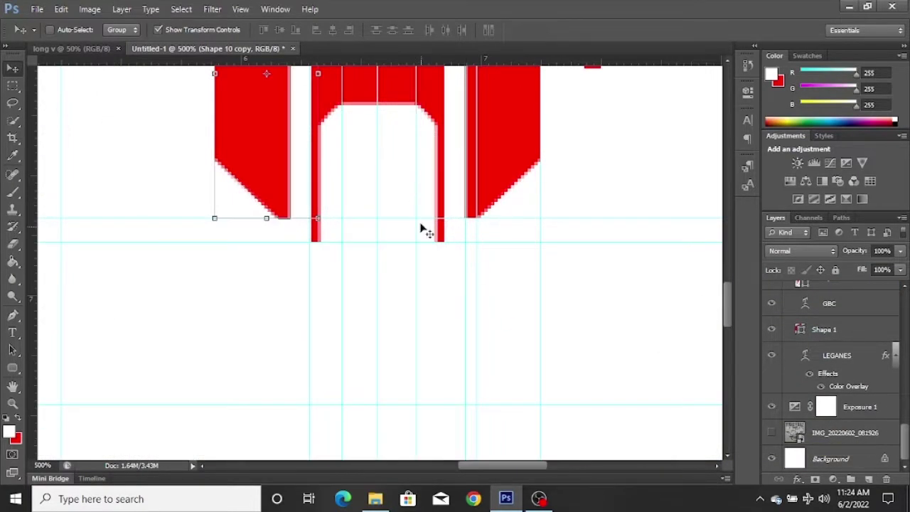
{"action": "left_click", "coordinate": [772, 433]}
{"action": "scroll", "coordinate": [399, 122], "scroll_direction": "up", "scroll_amount": 5}
{"action": "left_click_drag", "start_coordinate": [401, 135], "coordinate": [403, 225]}
{"action": "scroll", "coordinate": [483, 217], "scroll_direction": "down", "scroll_amount": 6}
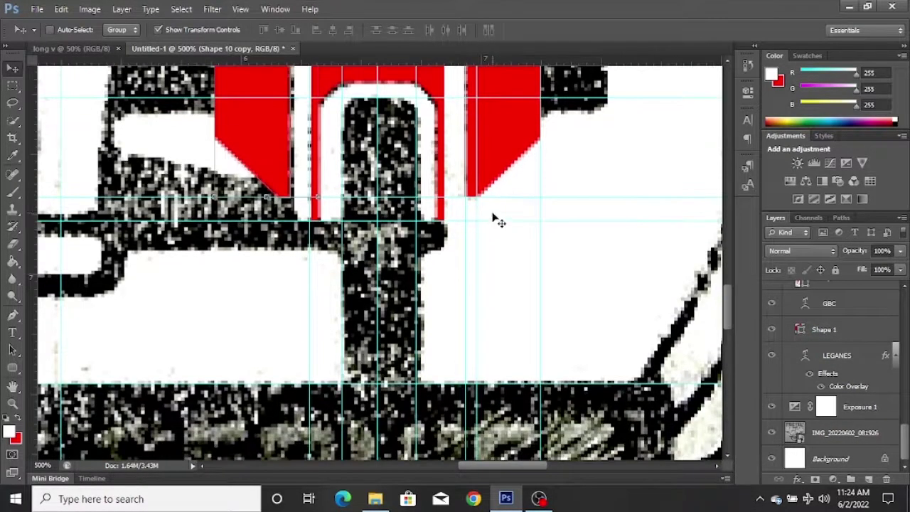
Draw a red 23 × 86 px rounded rectangle with 10 px radius over the front wheel and compare it with the reference photo
{"action": "scroll", "coordinate": [860, 386], "scroll_direction": "up", "scroll_amount": 10}
{"action": "left_click", "coordinate": [13, 367]}
{"action": "left_click", "coordinate": [71, 381]}
{"action": "mouse_move", "coordinate": [343, 98]}
{"action": "left_mouse_down"}
{"action": "mouse_move", "coordinate": [417, 249]}
{"action": "mouse_move", "coordinate": [419, 384]}
{"action": "left_mouse_up"}
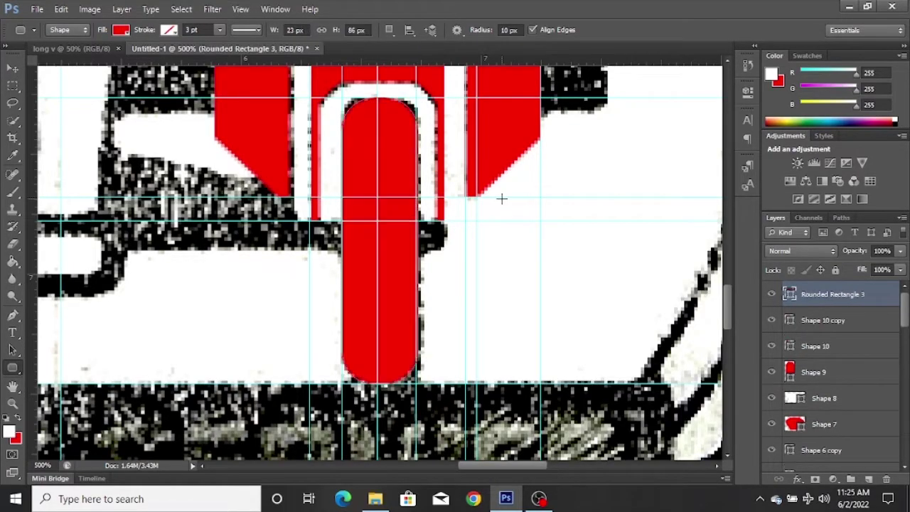
{"action": "right_click", "coordinate": [13, 369]}
{"action": "scroll", "coordinate": [837, 371], "scroll_direction": "down", "scroll_amount": 10}
{"action": "left_click", "coordinate": [772, 434]}
{"action": "left_click", "coordinate": [771, 434]}
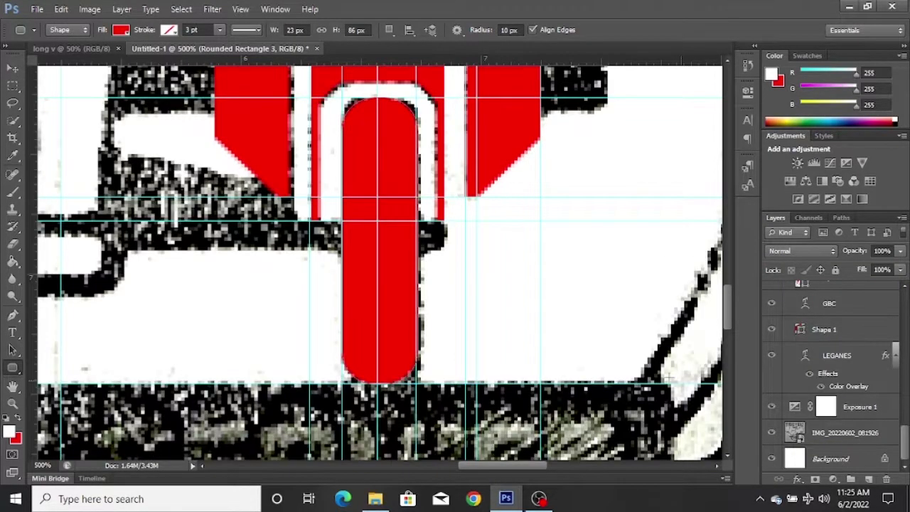
Hide the reference photo and nudge the front wheel's rounded rectangle slightly to the right
{"action": "key", "text": "ctrl+minus"}
{"action": "key", "text": "ctrl+minus"}
{"action": "left_click", "coordinate": [771, 432]}
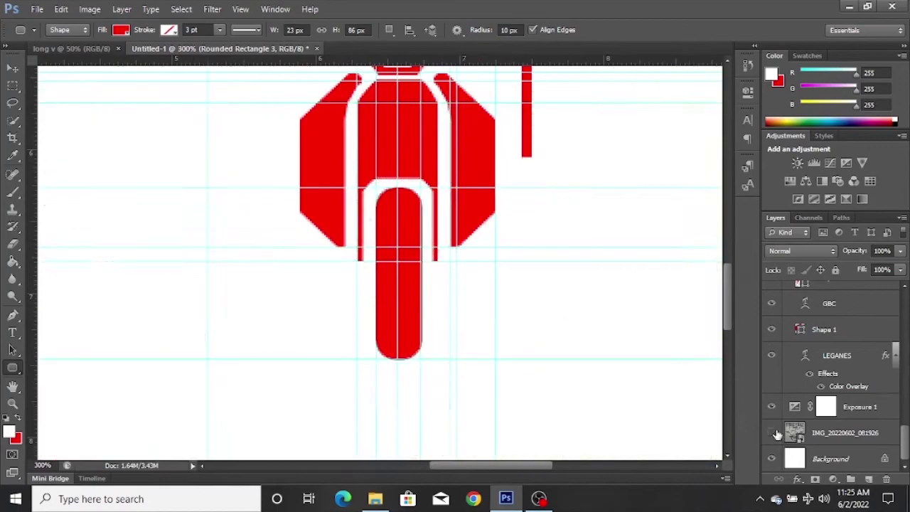
{"action": "scroll", "coordinate": [861, 345], "scroll_direction": "up", "scroll_amount": 5}
{"action": "left_click", "coordinate": [13, 68]}
{"action": "key", "text": "Right"}
{"action": "key", "text": "ctrl+0"}
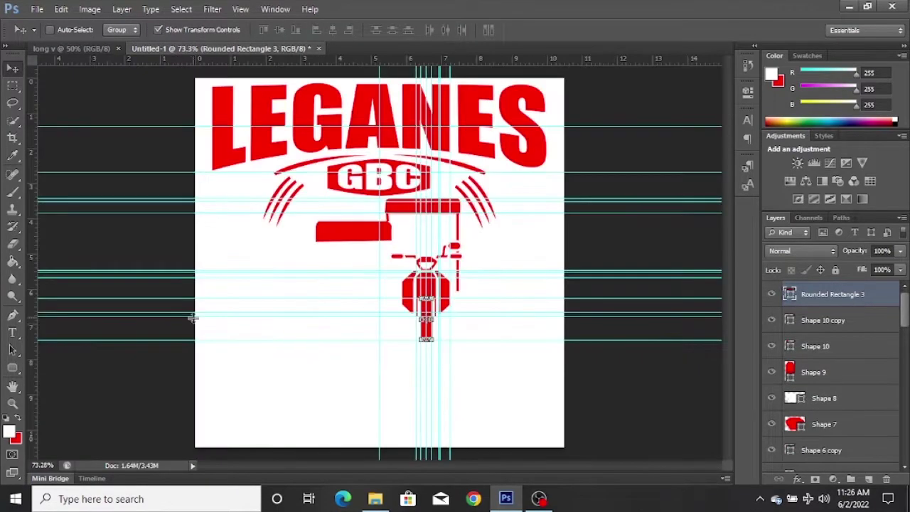
Show the reference photo again beneath the traced motorcycle
{"action": "scroll", "coordinate": [380, 298], "scroll_direction": "up", "scroll_amount": 4}
{"action": "scroll", "coordinate": [569, 398], "scroll_direction": "up", "scroll_amount": 1}
{"action": "scroll", "coordinate": [855, 406], "scroll_direction": "down", "scroll_amount": 8}
{"action": "left_click", "coordinate": [772, 433]}
{"action": "scroll", "coordinate": [559, 285], "scroll_direction": "up", "scroll_amount": 3}
{"action": "left_click_drag", "start_coordinate": [496, 466], "coordinate": [525, 466]}
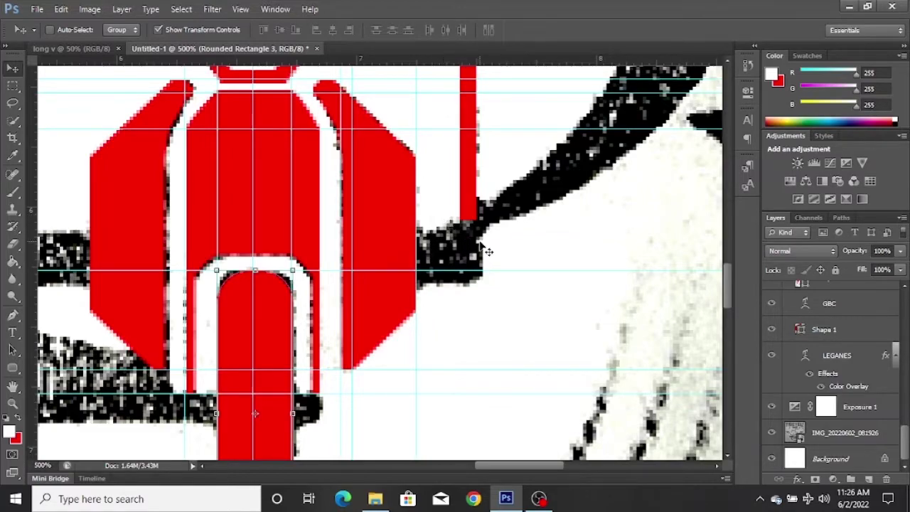
Trace a red block about 20 × 19 px over the black bar beside the motorcycle's right fairing, using guides at its edges
{"action": "key", "text": "p"}
{"action": "left_click", "coordinate": [138, 307]}
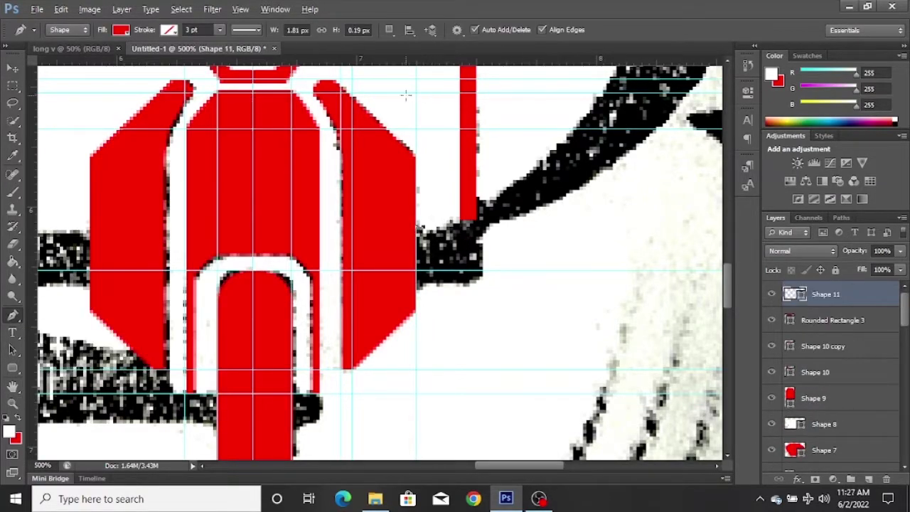
{"action": "left_click_drag", "start_coordinate": [32, 135], "coordinate": [434, 145]}
{"action": "left_click_drag", "start_coordinate": [32, 124], "coordinate": [476, 184]}
{"action": "left_click_drag", "start_coordinate": [546, 63], "coordinate": [466, 291]}
{"action": "left_click", "coordinate": [470, 283]}
{"action": "scroll", "coordinate": [426, 211], "scroll_direction": "up", "scroll_amount": 5}
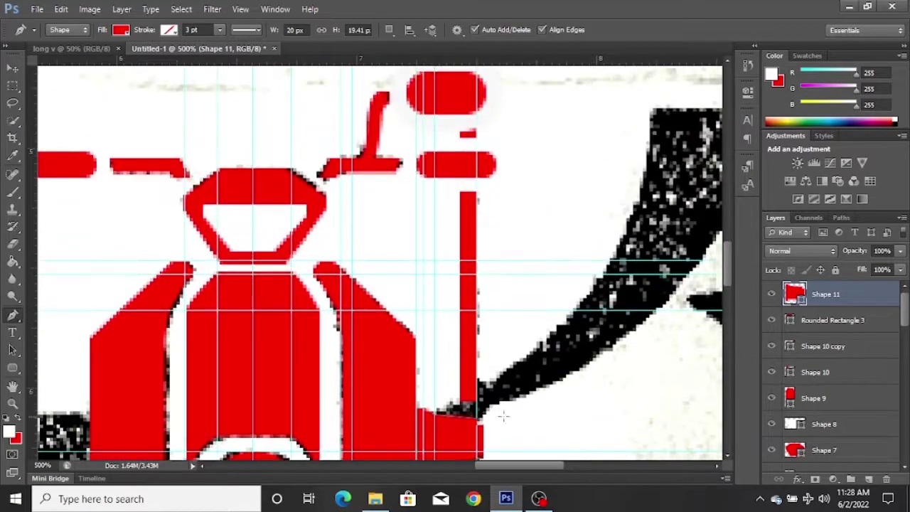
{"action": "scroll", "coordinate": [425, 211], "scroll_direction": "down", "scroll_amount": 3}
Trace a red wedge about 13 × 9 px over the black gap between the new block and the vertical pole
{"action": "left_click", "coordinate": [431, 307]}
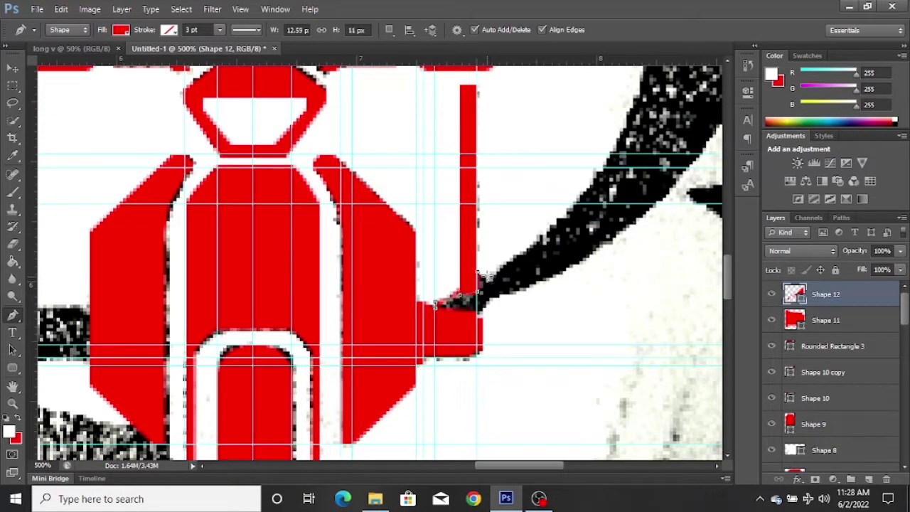
{"action": "key", "text": "ctrl+z"}
{"action": "left_click", "coordinate": [748, 64]}
{"action": "left_click", "coordinate": [662, 92]}
{"action": "left_click", "coordinate": [478, 311]}
{"action": "scroll", "coordinate": [622, 250], "scroll_direction": "up", "scroll_amount": 1}
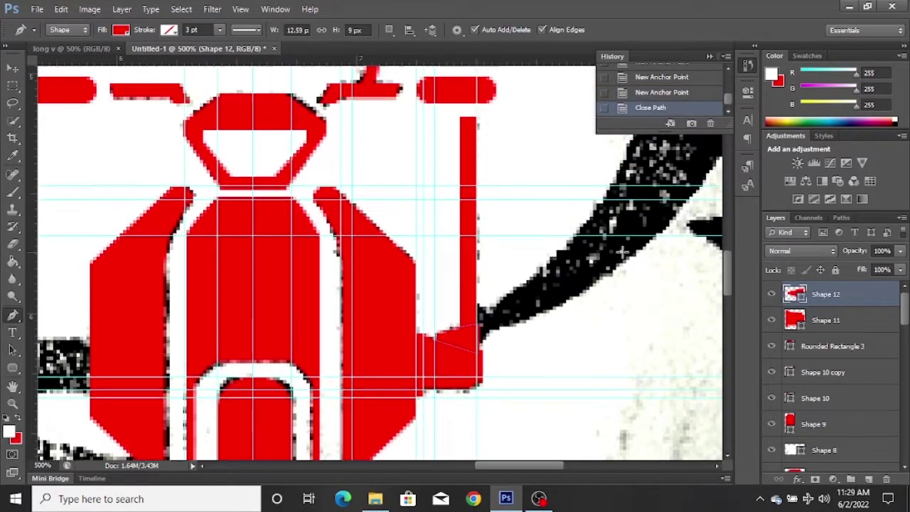
Start a new pen shape at the right wing's base and place guides around its narrow inner end
{"action": "left_click", "coordinate": [481, 313]}
{"action": "left_click_drag", "start_coordinate": [475, 185], "coordinate": [477, 186]}
{"action": "left_click_drag", "start_coordinate": [552, 51], "coordinate": [490, 284]}
{"action": "left_click", "coordinate": [488, 286]}
{"action": "left_click_drag", "start_coordinate": [529, 141], "coordinate": [491, 219]}
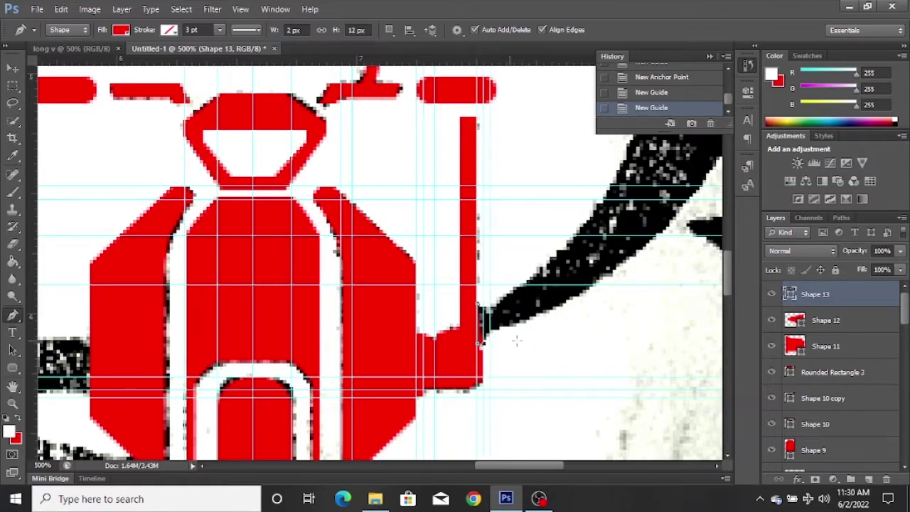
Trace the right wing's main body as a closed red shape about 186 × 93 px
{"action": "key", "text": "ctrl+plus"}
{"action": "key", "text": "ctrl+plus"}
{"action": "left_click", "coordinate": [541, 313]}
{"action": "left_click_drag", "start_coordinate": [523, 467], "coordinate": [533, 474]}
{"action": "key", "text": "ctrl+minus"}
{"action": "key", "text": "ctrl+minus"}
{"action": "key", "text": "ctrl+minus"}
{"action": "key", "text": "ctrl+minus"}
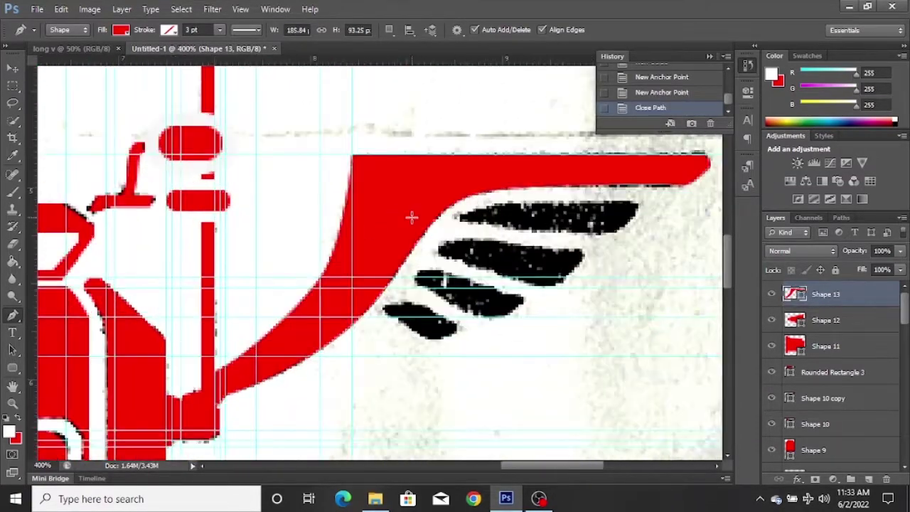
Step the wing path back in the history to before its inner curve was finished
{"action": "left_click", "coordinate": [121, 30]}
{"action": "left_click", "coordinate": [47, 44]}
{"action": "left_click", "coordinate": [679, 74]}
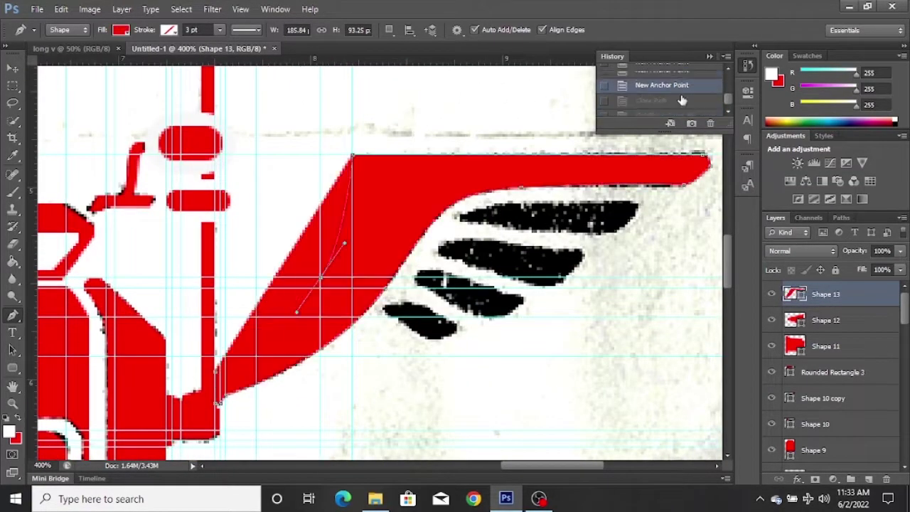
{"action": "left_click", "coordinate": [681, 68]}
{"action": "left_click", "coordinate": [669, 100]}
{"action": "left_click", "coordinate": [665, 107]}
{"action": "left_click", "coordinate": [664, 93]}
Turn off the wing shape's fill and redraw its inner curve along the photo's edge, closing the path
{"action": "left_click", "coordinate": [121, 30]}
{"action": "left_click", "coordinate": [46, 55]}
{"action": "left_click_drag", "start_coordinate": [320, 277], "coordinate": [288, 324]}
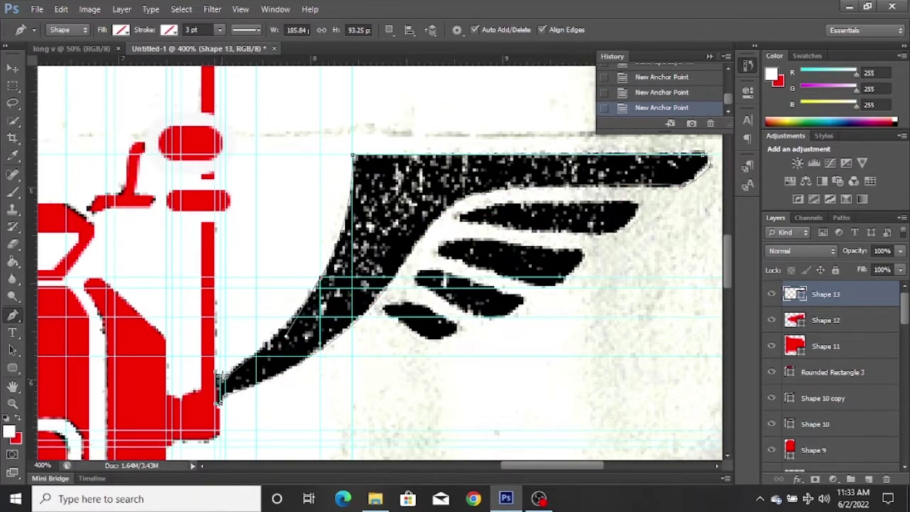
{"action": "left_click", "coordinate": [218, 387]}
Fill the closed wing shape with red and place it in a new layer group
{"action": "left_click", "coordinate": [120, 29]}
{"action": "left_click", "coordinate": [56, 93]}
{"action": "scroll", "coordinate": [512, 282], "scroll_direction": "down", "scroll_amount": 3}
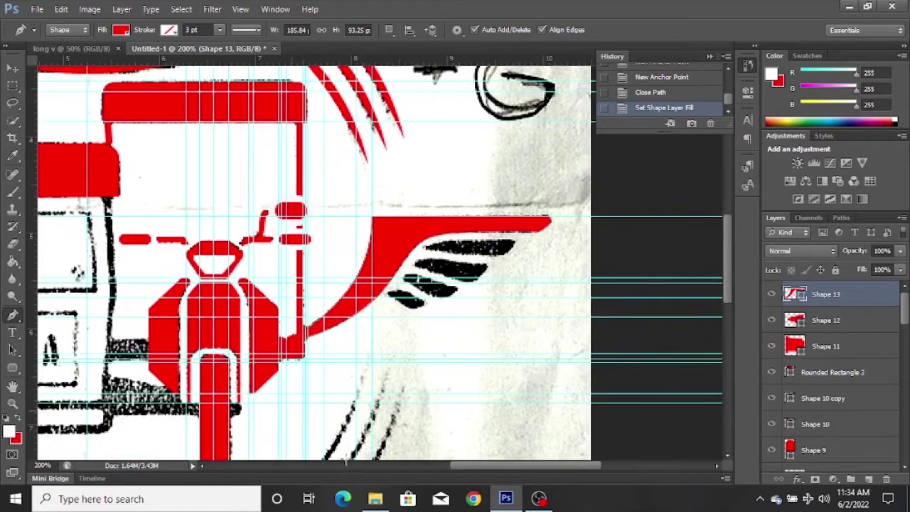
{"action": "key", "text": "ctrl+g"}
{"action": "left_click", "coordinate": [853, 311]}
{"action": "scroll", "coordinate": [497, 320], "scroll_direction": "down", "scroll_amount": 2}
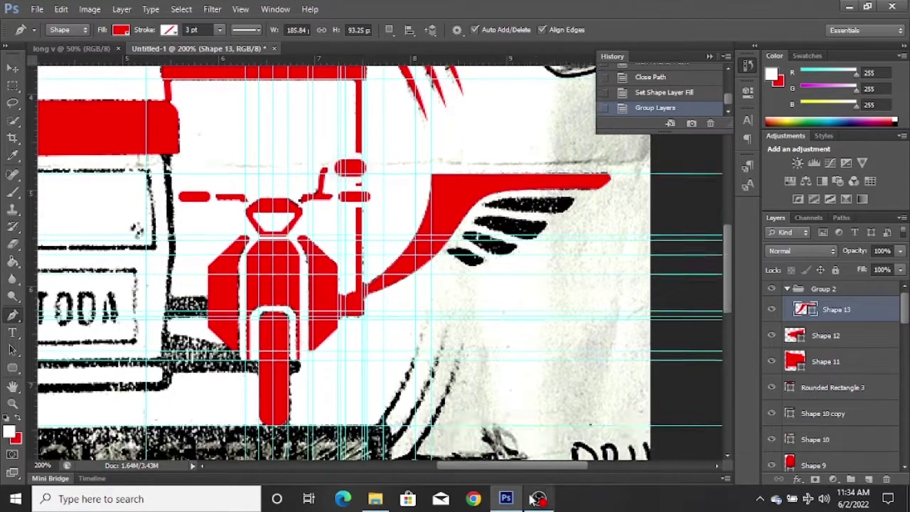
Align horizontal and vertical guides to the edges and inner tip of the right wing's top feather
{"action": "key", "text": "ctrl+plus"}
{"action": "left_click_drag", "start_coordinate": [548, 468], "coordinate": [581, 468]}
{"action": "key", "text": "v"}
{"action": "left_click_drag", "start_coordinate": [415, 375], "coordinate": [429, 134]}
{"action": "left_click_drag", "start_coordinate": [422, 166], "coordinate": [422, 167]}
{"action": "key", "text": "ctrl+plus"}
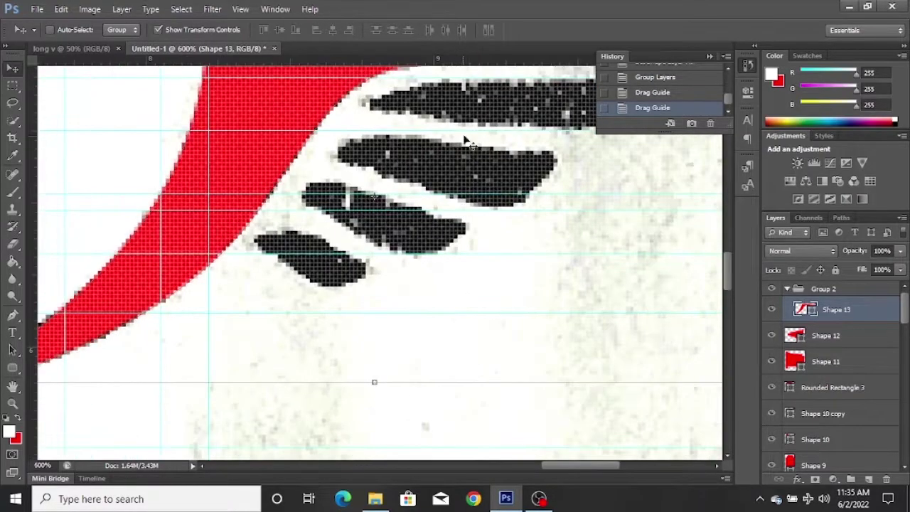
{"action": "left_click_drag", "start_coordinate": [428, 125], "coordinate": [428, 118]}
{"action": "left_click_drag", "start_coordinate": [160, 168], "coordinate": [435, 117]}
{"action": "left_click_drag", "start_coordinate": [209, 172], "coordinate": [360, 148]}
Trace the upper edge and outer end of the wing's top feather in red, starting from its inner tip
{"action": "key", "text": "p"}
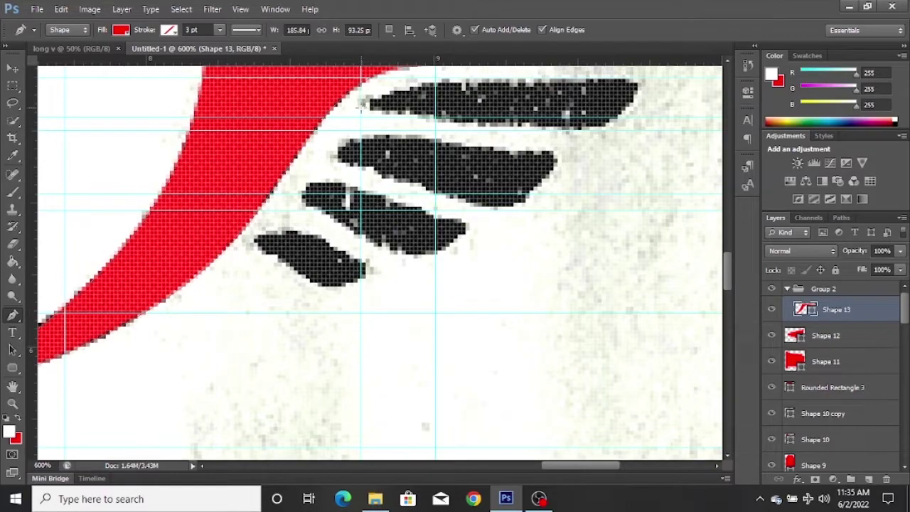
{"action": "left_click", "coordinate": [361, 117]}
{"action": "left_click_drag", "start_coordinate": [633, 78], "coordinate": [651, 78]}
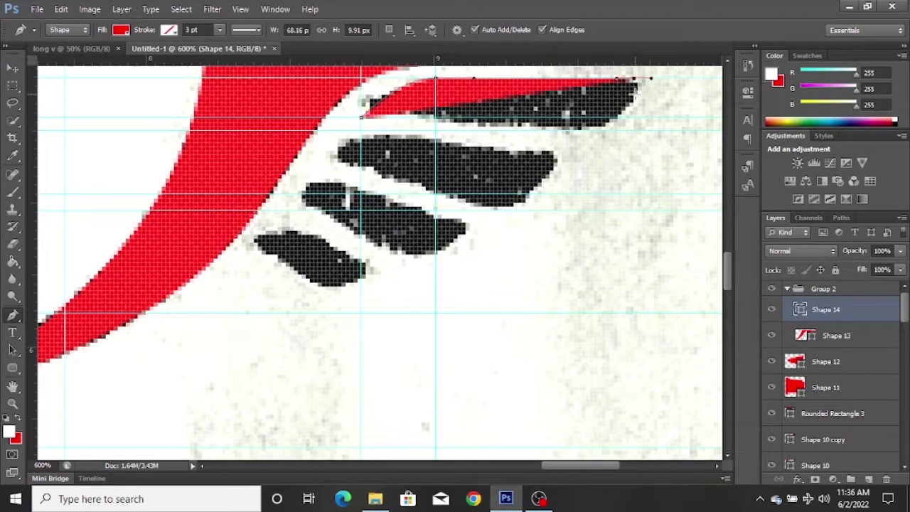
{"action": "left_click_drag", "start_coordinate": [617, 117], "coordinate": [591, 129]}
{"action": "key", "text": "ctrl+z"}
{"action": "key", "text": "ctrl+z"}
{"action": "left_click", "coordinate": [617, 118], "text": "alt"}
Curve the top feather's lower edge back to its inner tip, completing a red shape about 70 × 13 px
{"action": "left_click", "coordinate": [747, 66]}
{"action": "left_click", "coordinate": [643, 109]}
{"action": "scroll", "coordinate": [597, 178], "scroll_direction": "right", "scroll_amount": 3}
{"action": "left_click_drag", "start_coordinate": [420, 118], "coordinate": [298, 131]}
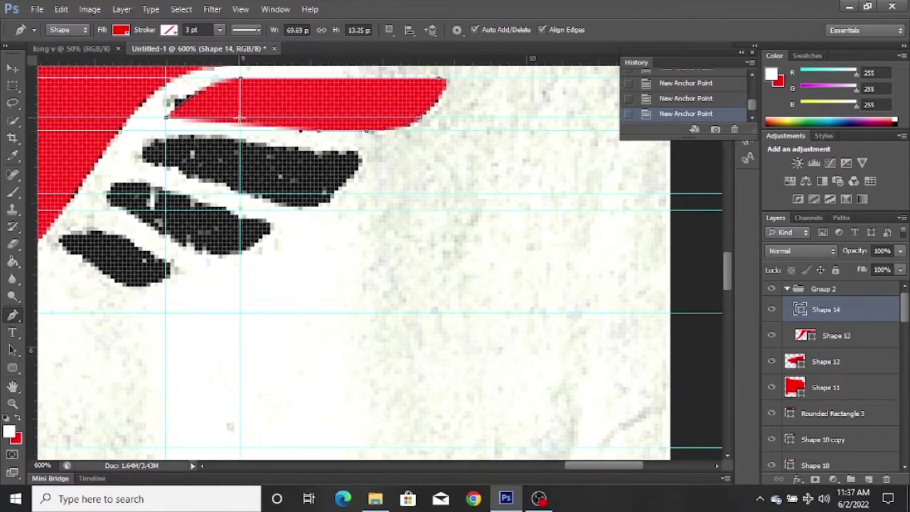
{"action": "left_click_drag", "start_coordinate": [729, 52], "coordinate": [728, 67]}
{"action": "left_click", "coordinate": [637, 47]}
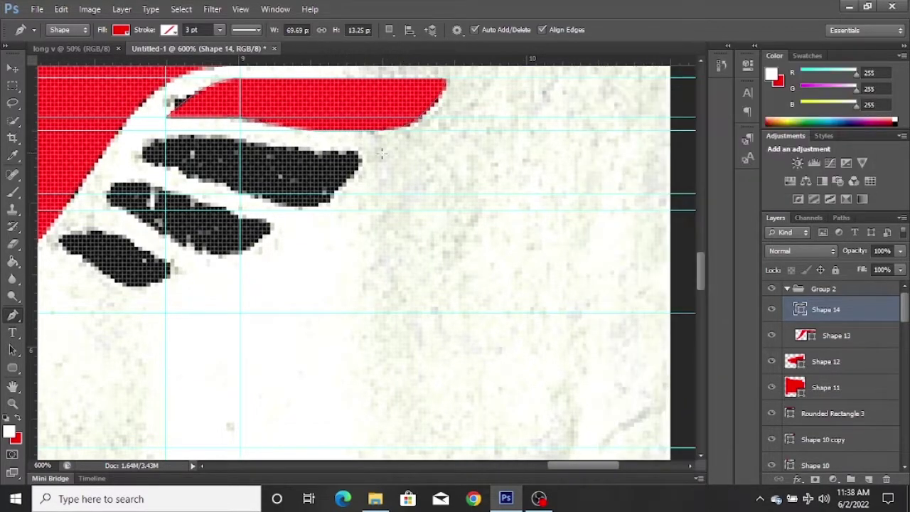
Compare the top feather with the artwork by hiding and showing the reference photo
{"action": "left_click_drag", "start_coordinate": [904, 307], "coordinate": [904, 445]}
{"action": "left_click", "coordinate": [771, 434]}
{"action": "key", "text": "ctrl+minus"}
{"action": "key", "text": "ctrl+minus"}
{"action": "key", "text": "ctrl+minus"}
{"action": "key", "text": "ctrl+minus"}
{"action": "key", "text": "ctrl+plus"}
{"action": "key", "text": "ctrl+plus"}
{"action": "key", "text": "ctrl+plus"}
{"action": "key", "text": "ctrl+plus"}
{"action": "left_click", "coordinate": [771, 433]}
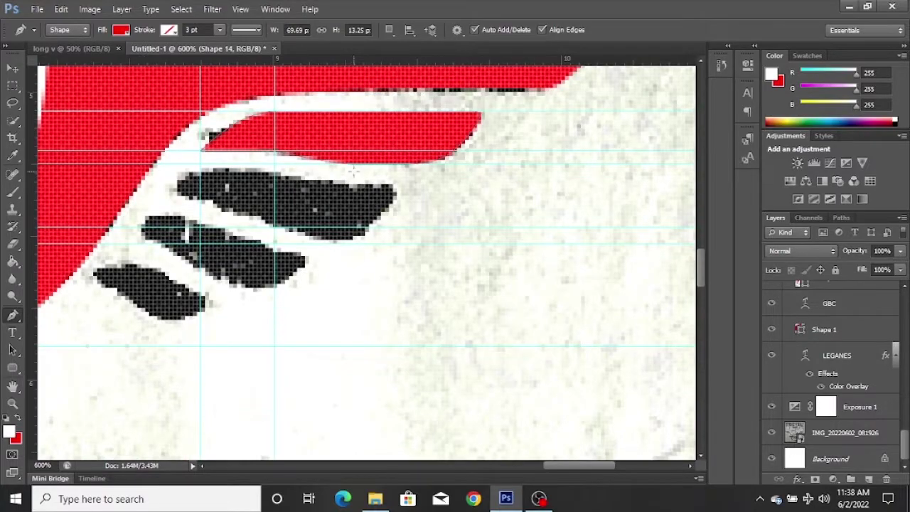
Duplicate the top feather and rotate and position the copy over the second feather
{"action": "scroll", "coordinate": [842, 311], "scroll_direction": "up", "scroll_amount": 8}
{"action": "key", "text": "ctrl+j"}
{"action": "key", "text": "v"}
{"action": "left_click_drag", "start_coordinate": [422, 142], "coordinate": [368, 206]}
{"action": "left_click_drag", "start_coordinate": [429, 202], "coordinate": [403, 207]}
{"action": "left_click_drag", "start_coordinate": [147, 202], "coordinate": [167, 203]}
{"action": "left_click_drag", "start_coordinate": [422, 189], "coordinate": [352, 282]}
{"action": "key", "text": "Left"}
{"action": "key", "text": "Return"}
Duplicate the second feather and fit the copy over the third feather by moving, resizing and rotating it
{"action": "key", "text": "ctrl+j"}
{"action": "left_click_drag", "start_coordinate": [340, 251], "coordinate": [310, 281]}
{"action": "key", "text": "Right"}
{"action": "key", "text": "Right"}
{"action": "key", "text": "Right"}
{"action": "left_click_drag", "start_coordinate": [388, 266], "coordinate": [388, 250]}
{"action": "key", "text": "Right"}
{"action": "key", "text": "Right"}
{"action": "key", "text": "Right"}
{"action": "key", "text": "Right"}
{"action": "key", "text": "Right"}
{"action": "left_click_drag", "start_coordinate": [339, 274], "coordinate": [238, 340]}
{"action": "key", "text": "Return"}
Duplicate the third feather and shrink, rotate and place the copy over the lowest feather
{"action": "key", "text": "ctrl+j"}
{"action": "left_click_drag", "start_coordinate": [281, 316], "coordinate": [179, 298]}
{"action": "mouse_move", "coordinate": [221, 336]}
{"action": "left_mouse_down"}
{"action": "mouse_move", "coordinate": [219, 317]}
{"action": "mouse_move", "coordinate": [266, 333]}
{"action": "mouse_move", "coordinate": [233, 344]}
{"action": "left_mouse_up"}
{"action": "key", "text": "Down"}
{"action": "key", "text": "Down"}
{"action": "key", "text": "Right"}
{"action": "key", "text": "Return"}
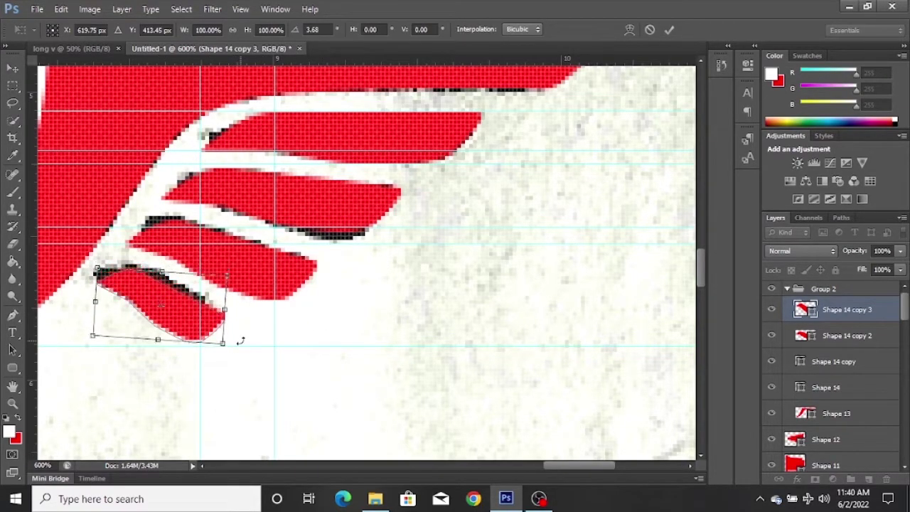
{"action": "key", "text": "Return"}
Fit the whole artwork in the window and clear all guides
{"action": "key", "text": "ctrl+0"}
{"action": "left_click", "coordinate": [275, 9]}
{"action": "mouse_move", "coordinate": [241, 9]}
{"action": "left_click", "coordinate": [274, 290]}
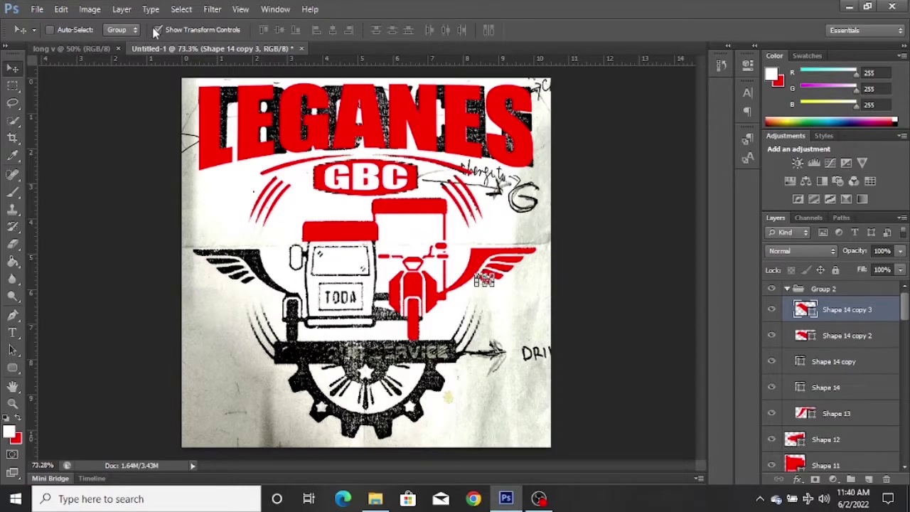
Review the traced artwork with the reference photo hidden, and show the photo again over the tricycle's cab
{"action": "scroll", "coordinate": [853, 376], "scroll_direction": "down", "scroll_amount": 10}
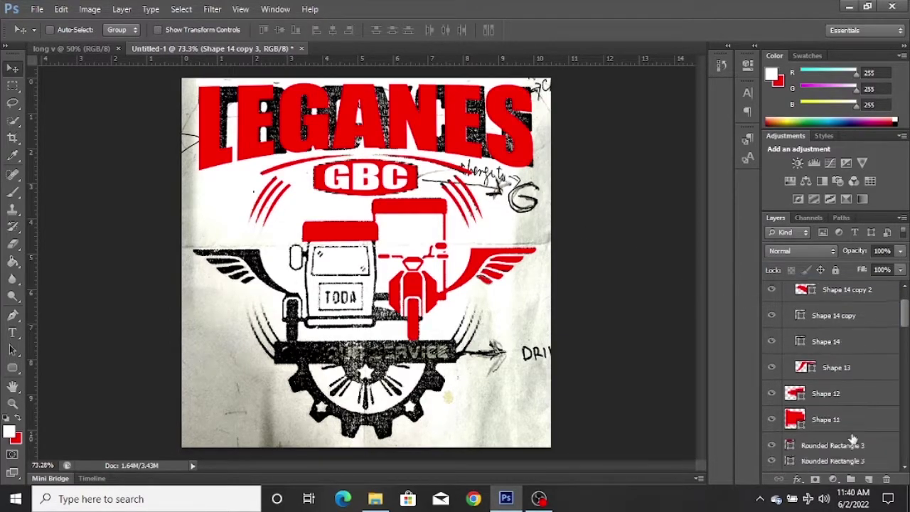
{"action": "scroll", "coordinate": [865, 412], "scroll_direction": "down", "scroll_amount": 8}
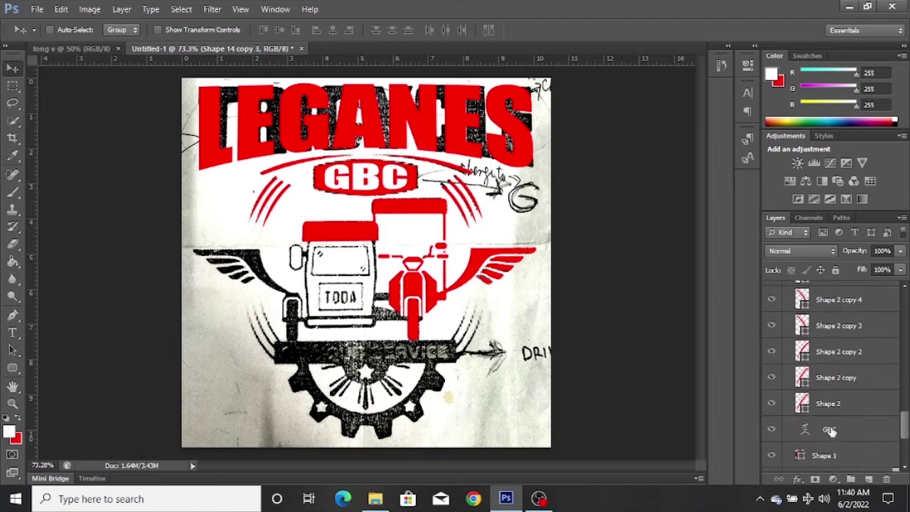
{"action": "left_click", "coordinate": [772, 432]}
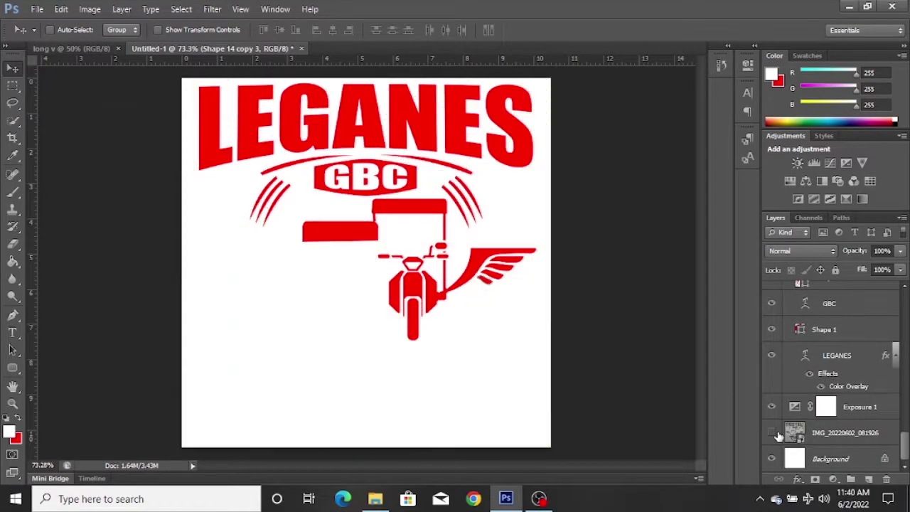
{"action": "key", "text": "ctrl+plus"}
{"action": "key", "text": "ctrl+plus"}
{"action": "key", "text": "ctrl+plus"}
{"action": "key", "text": "ctrl+plus"}
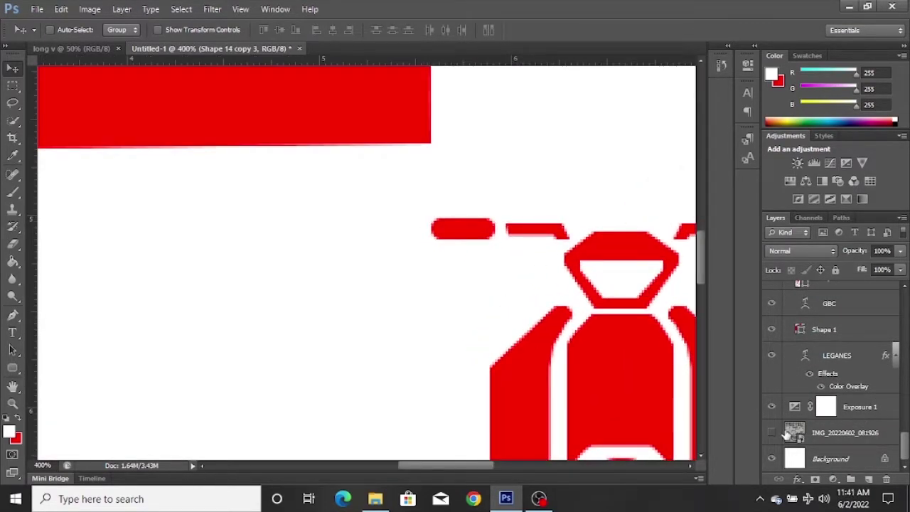
{"action": "left_click", "coordinate": [771, 433]}
{"action": "scroll", "coordinate": [902, 344], "scroll_direction": "down", "scroll_amount": 1}
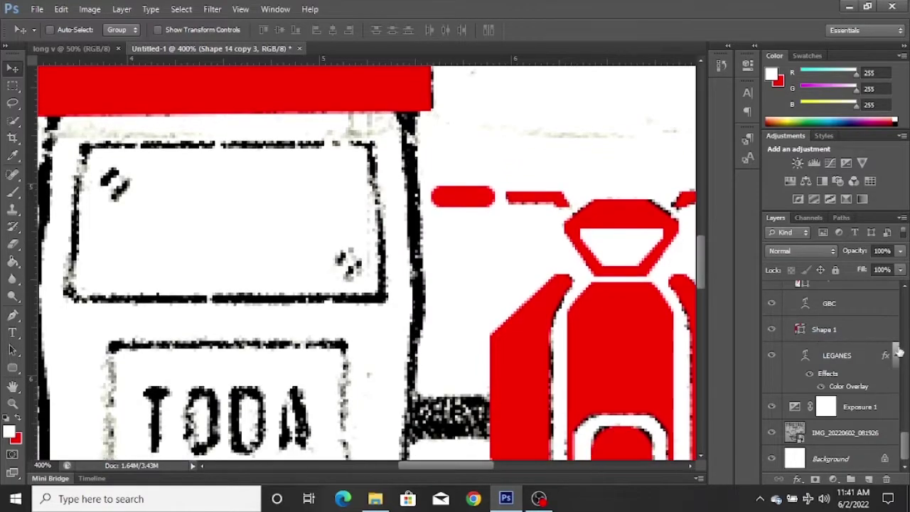
Duplicate the right wing's layer group, turn on transform controls and move the copy toward the left wing
{"action": "left_click_drag", "start_coordinate": [905, 458], "coordinate": [905, 308]}
{"action": "left_click", "coordinate": [787, 289]}
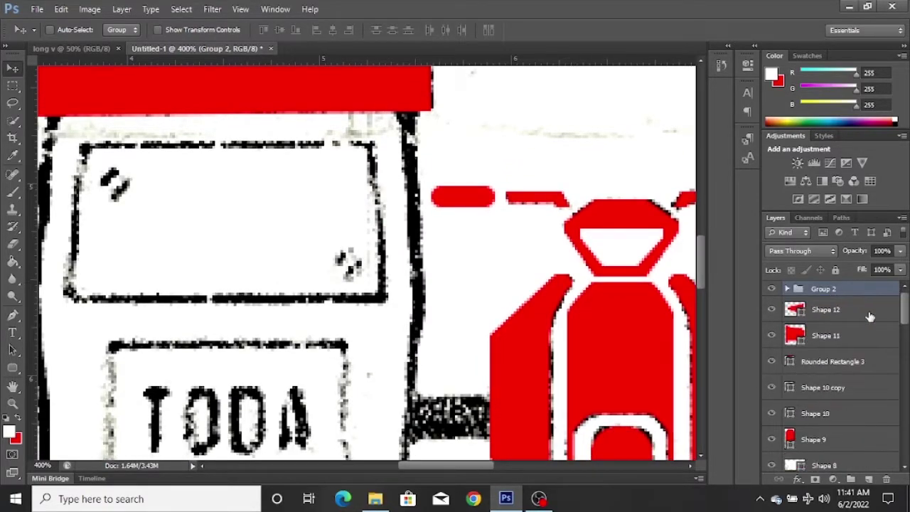
{"action": "key", "text": "ctrl+j"}
{"action": "left_click_drag", "start_coordinate": [445, 465], "coordinate": [510, 466]}
{"action": "left_click", "coordinate": [158, 30]}
{"action": "left_click_drag", "start_coordinate": [604, 213], "coordinate": [190, 216]}
{"action": "left_click_drag", "start_coordinate": [661, 213], "coordinate": [85, 218]}
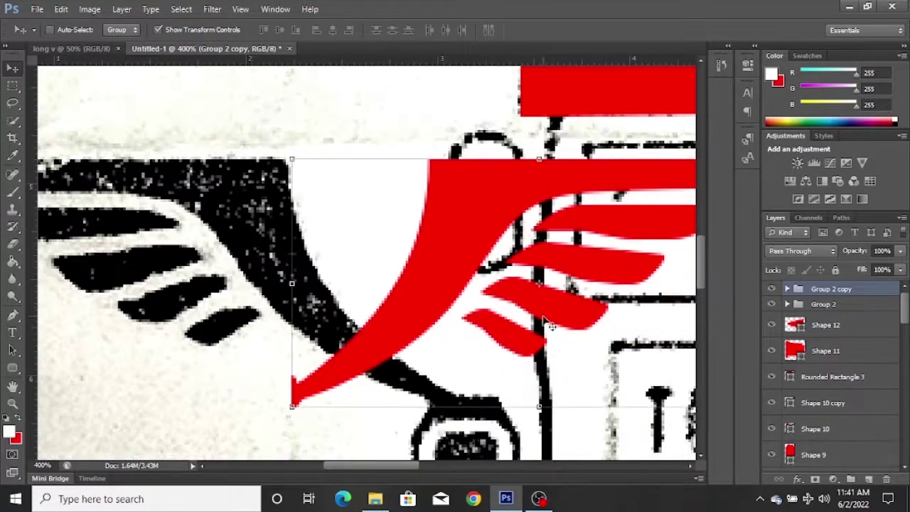
{"action": "left_click", "coordinate": [61, 10]}
{"action": "left_click", "coordinate": [288, 412]}
{"action": "key", "text": "ctrl+z"}
Flip the copied wing horizontally and move it over the left wing in the reference photo
{"action": "left_click", "coordinate": [61, 9]}
{"action": "left_click", "coordinate": [305, 398]}
{"action": "left_click_drag", "start_coordinate": [611, 249], "coordinate": [352, 249]}
{"action": "key", "text": "ctrl+minus"}
{"action": "key", "text": "ctrl+minus"}
{"action": "key", "text": "ctrl+minus"}
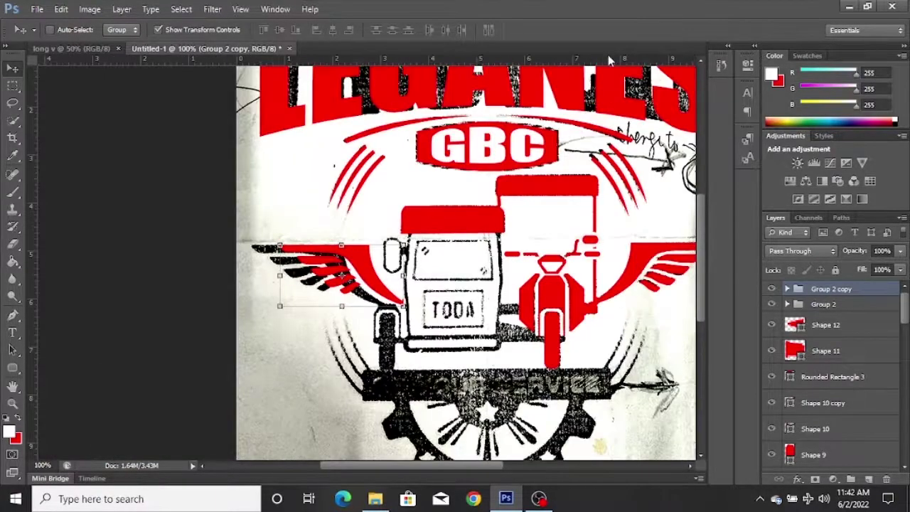
Place a horizontal guide along the wings' upper edge and nudge the left wing vertically to align with it
{"action": "scroll", "coordinate": [654, 142], "scroll_direction": "up", "scroll_amount": 1}
{"action": "left_click_drag", "start_coordinate": [490, 59], "coordinate": [491, 254]}
{"action": "key", "text": "Down"}
{"action": "key", "text": "Down"}
{"action": "key", "text": "Up"}
{"action": "key", "text": "Up"}
{"action": "key", "text": "Up"}
{"action": "left_click_drag", "start_coordinate": [604, 254], "coordinate": [604, 252]}
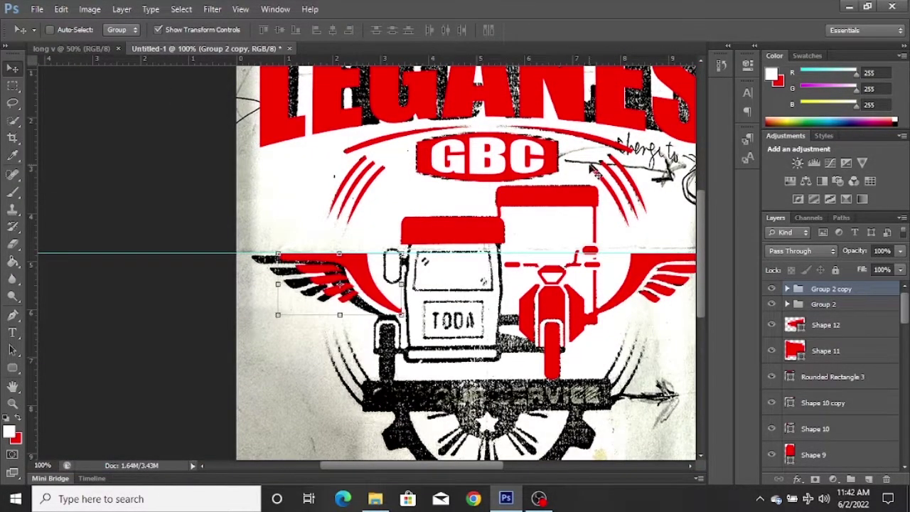
Nudge the left wing outward until it covers the wing in the reference photo
{"action": "key", "text": "shift+Left"}
{"action": "key", "text": "shift+Left"}
{"action": "key", "text": "shift+Left"}
{"action": "key", "text": "shift+Left"}
{"action": "key", "text": "ctrl+plus"}
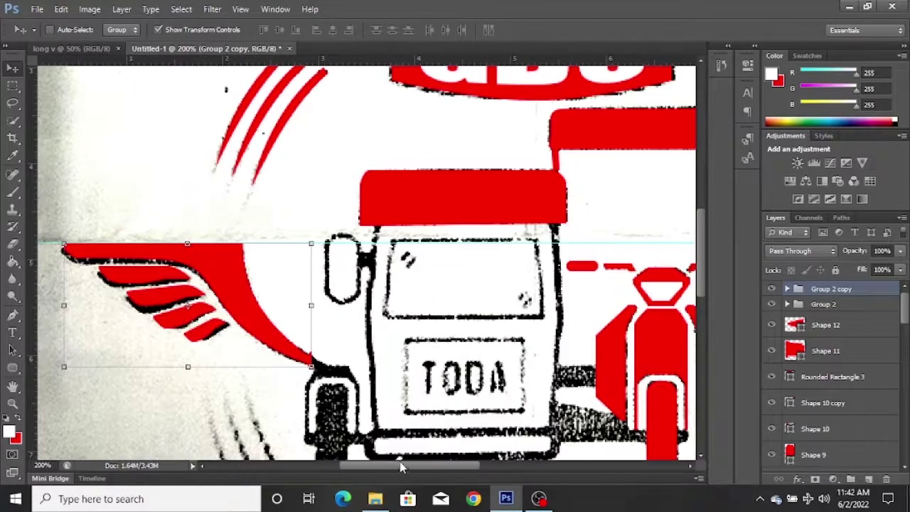
Merge the left wing group into one layer and erase the red overhang at its inner tip
{"action": "key", "text": "ctrl+plus"}
{"action": "key", "text": "ctrl+plus"}
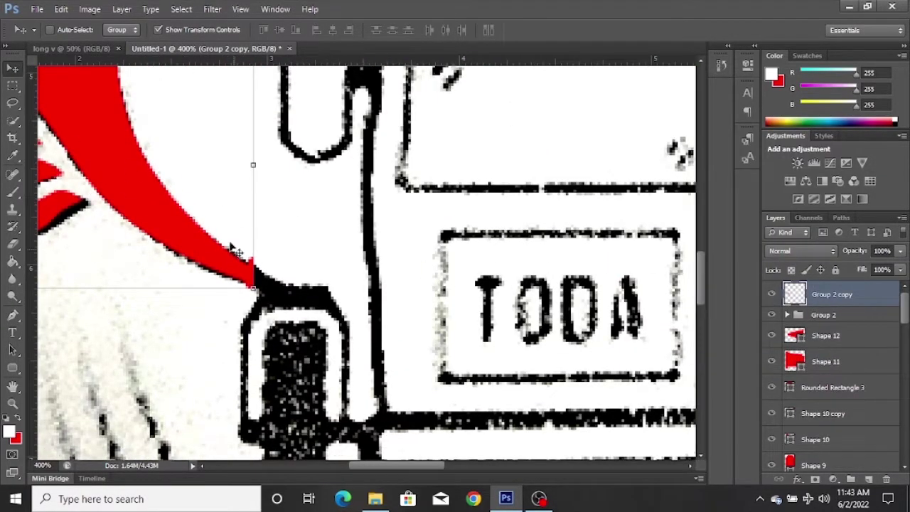
{"action": "key", "text": "e"}
{"action": "key", "text": "v"}
{"action": "scroll", "coordinate": [33, 250], "scroll_direction": "down", "scroll_amount": 1}
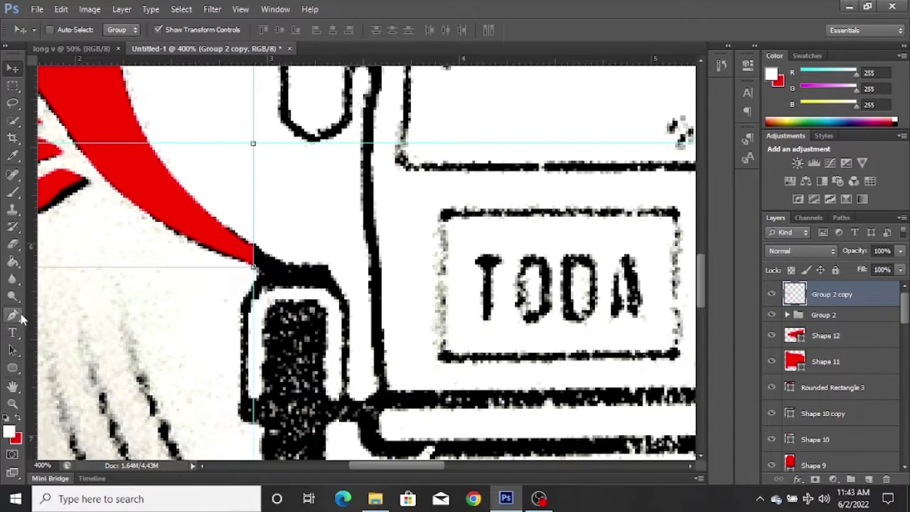
Trace the outline of the fender around the left wheel from the wing's inner tip, with the shape's fill turned off
{"action": "left_click", "coordinate": [13, 315]}
{"action": "left_click", "coordinate": [254, 246]}
{"action": "left_click", "coordinate": [282, 264]}
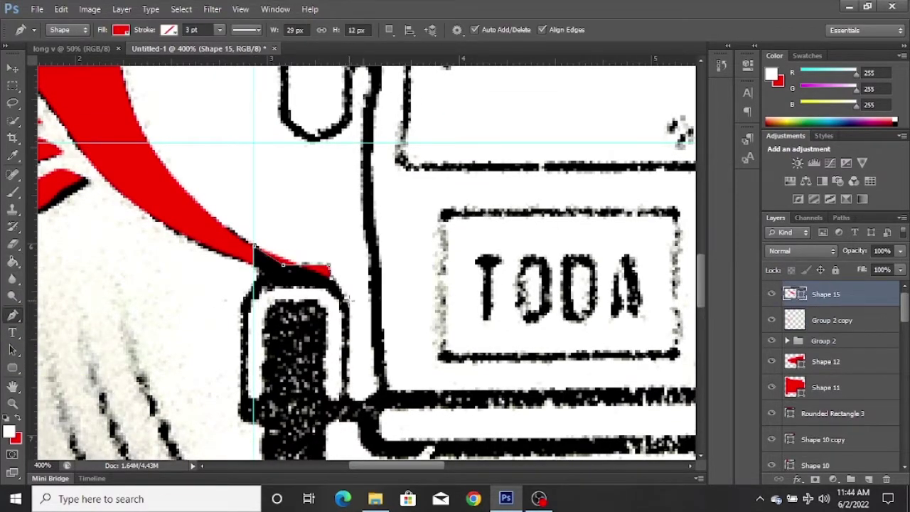
{"action": "left_click", "coordinate": [349, 300]}
{"action": "left_click", "coordinate": [350, 395]}
{"action": "left_click", "coordinate": [120, 29]}
{"action": "left_click", "coordinate": [57, 55]}
{"action": "left_click", "coordinate": [343, 309]}
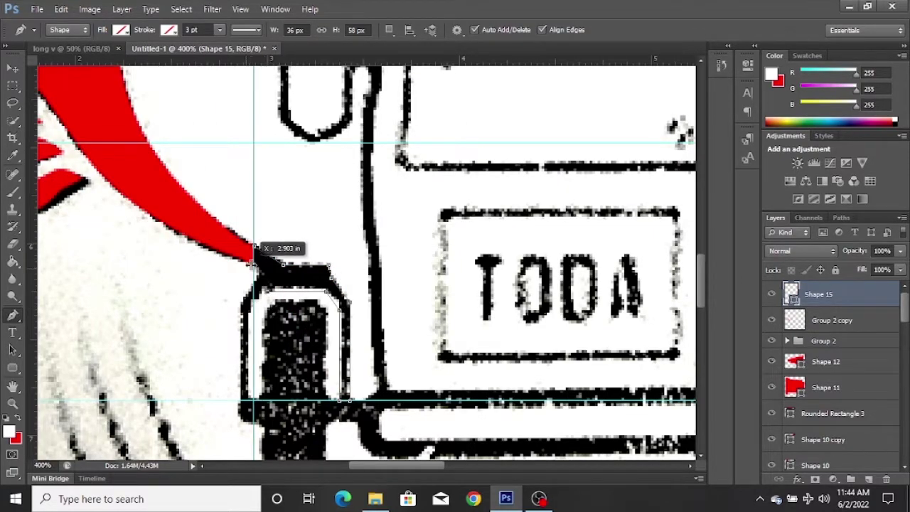
Place guides around the left fender, complete and close its outline symmetrically, and fill the shape red
{"action": "left_click_drag", "start_coordinate": [246, 270], "coordinate": [254, 270]}
{"action": "key", "text": "ctrl+plus"}
{"action": "key", "text": "ctrl+plus"}
{"action": "key", "text": "ctrl+plus"}
{"action": "key", "text": "ctrl+plus"}
{"action": "scroll", "coordinate": [429, 351], "scroll_direction": "down", "scroll_amount": 3}
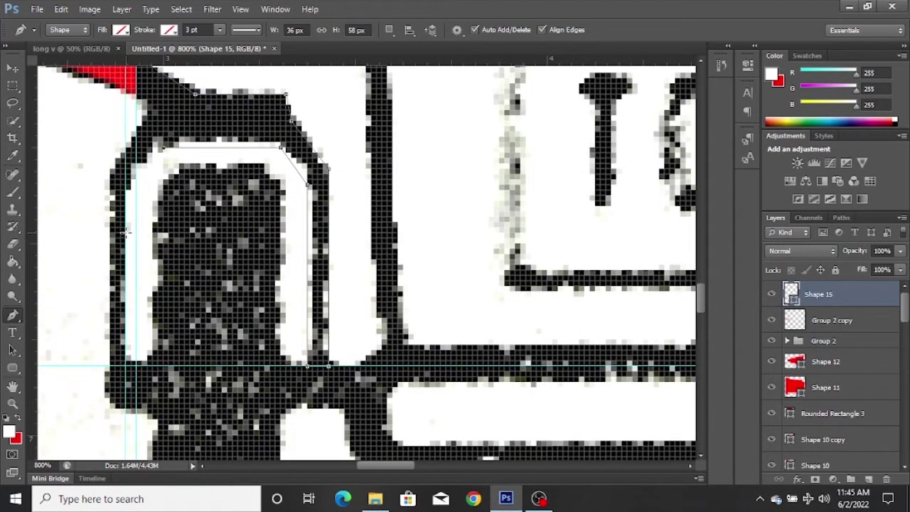
{"action": "left_click_drag", "start_coordinate": [309, 149], "coordinate": [310, 171]}
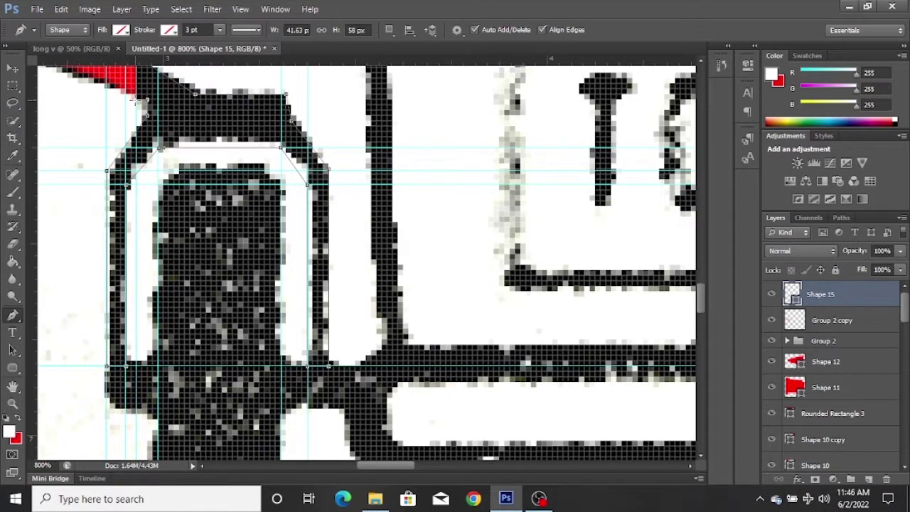
{"action": "scroll", "coordinate": [135, 100], "scroll_direction": "up", "scroll_amount": 2}
{"action": "left_click", "coordinate": [136, 78]}
{"action": "left_click", "coordinate": [121, 30]}
{"action": "left_click", "coordinate": [49, 77]}
Draw a tall red rounded rectangle over the left wheel beneath the fender
{"action": "scroll", "coordinate": [483, 191], "scroll_direction": "down", "scroll_amount": 8}
{"action": "right_click", "coordinate": [13, 368]}
{"action": "left_click", "coordinate": [76, 378]}
{"action": "mouse_move", "coordinate": [158, 95]}
{"action": "left_mouse_down"}
{"action": "mouse_move", "coordinate": [216, 168]}
{"action": "mouse_move", "coordinate": [265, 430]}
{"action": "left_mouse_up"}
{"action": "key", "text": "ctrl+minus"}
{"action": "key", "text": "ctrl+minus"}
{"action": "key", "text": "v"}
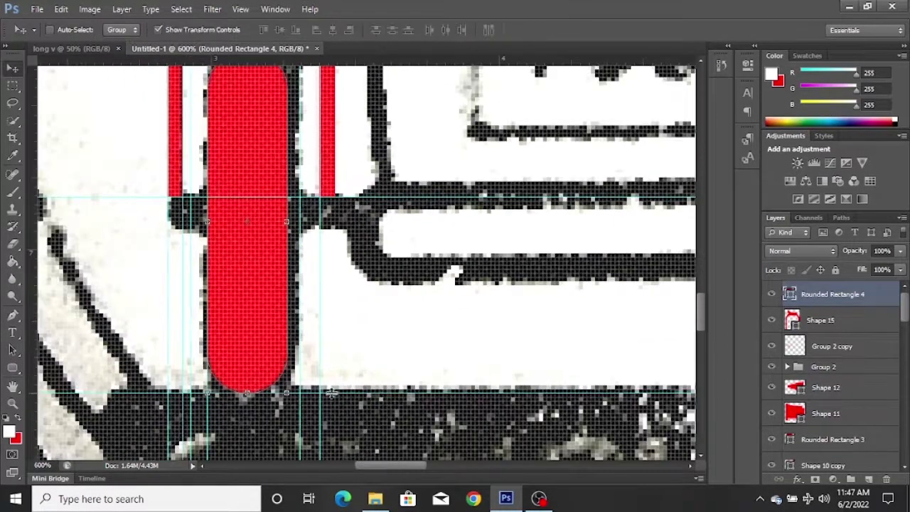
Widen and stretch the left wheel's rounded rectangle to about 23 by 86 px so it covers the wheel in the reference
{"action": "left_click", "coordinate": [157, 29]}
{"action": "left_click_drag", "start_coordinate": [247, 393], "coordinate": [247, 388]}
{"action": "left_click_drag", "start_coordinate": [288, 220], "coordinate": [299, 220]}
{"action": "scroll", "coordinate": [300, 220], "scroll_direction": "up", "scroll_amount": 3}
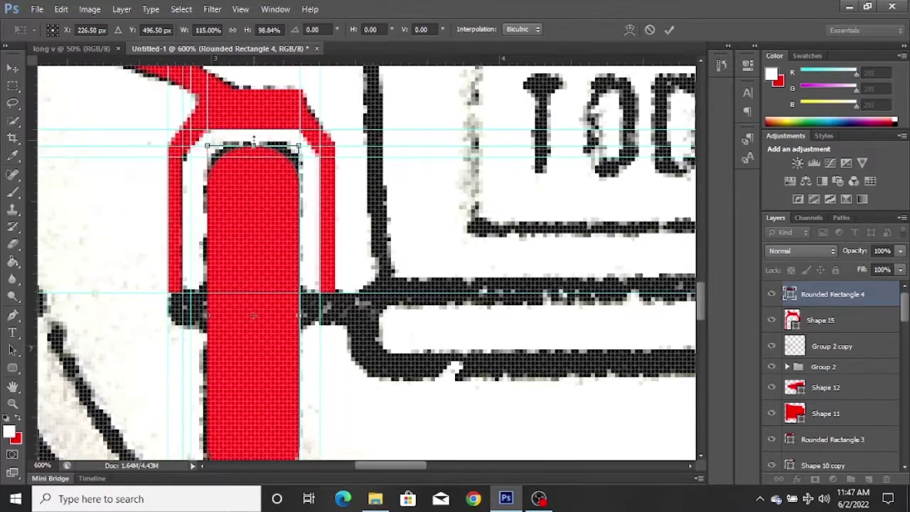
{"action": "left_click_drag", "start_coordinate": [253, 149], "coordinate": [253, 142]}
{"action": "key", "text": "Return"}
{"action": "scroll", "coordinate": [429, 286], "scroll_direction": "down", "scroll_amount": 3}
{"action": "scroll", "coordinate": [429, 287], "scroll_direction": "up", "scroll_amount": 9}
{"action": "scroll", "coordinate": [461, 207], "scroll_direction": "down", "scroll_amount": 8}
{"action": "key", "text": "ctrl+minus"}
{"action": "key", "text": "ctrl+minus"}
{"action": "key", "text": "ctrl+minus"}
{"action": "key", "text": "ctrl+minus"}
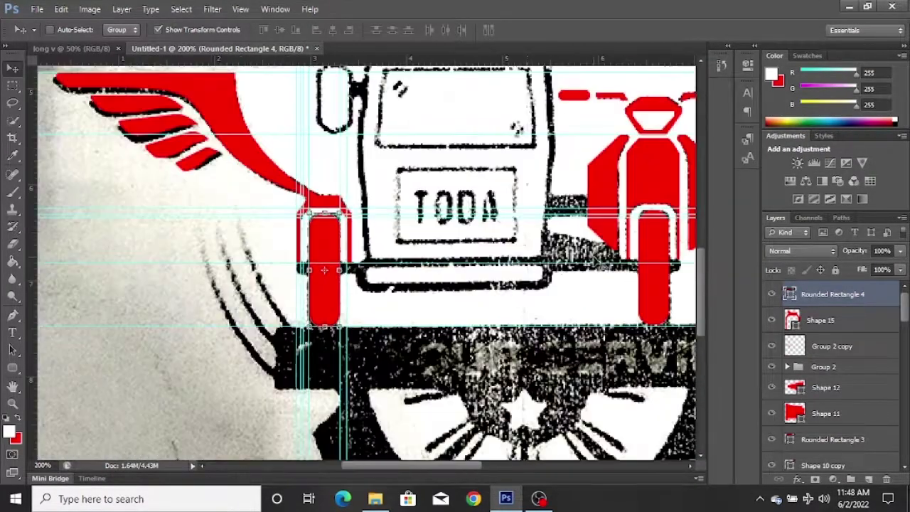
Choose the Rectangle tool and set its stroke caps and rounded stroke corners for tracing the windshield
{"action": "scroll", "coordinate": [509, 232], "scroll_direction": "up", "scroll_amount": 5}
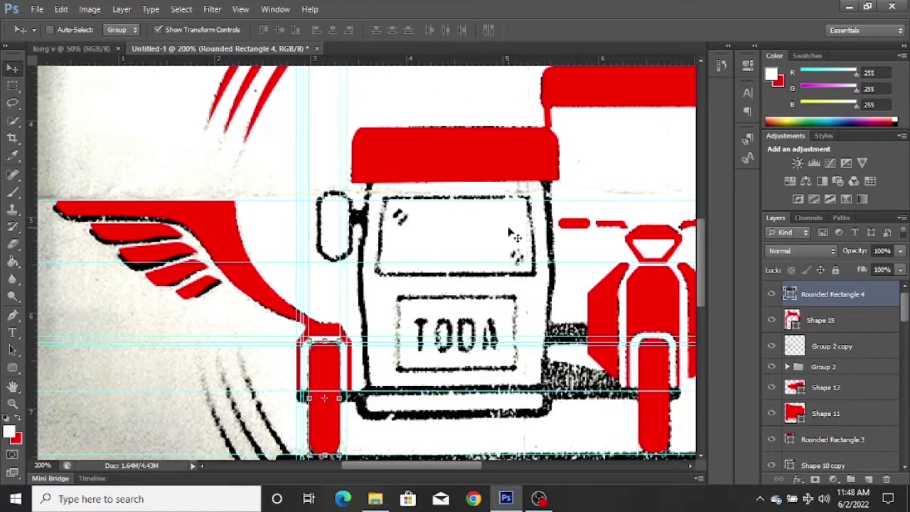
{"action": "scroll", "coordinate": [509, 228], "scroll_direction": "up", "scroll_amount": 1}
{"action": "scroll", "coordinate": [509, 229], "scroll_direction": "down", "scroll_amount": 2}
{"action": "key", "text": "ctrl+plus"}
{"action": "key", "text": "ctrl+plus"}
{"action": "left_click_drag", "start_coordinate": [445, 466], "coordinate": [462, 466]}
{"action": "scroll", "coordinate": [48, 418], "scroll_direction": "up", "scroll_amount": 3}
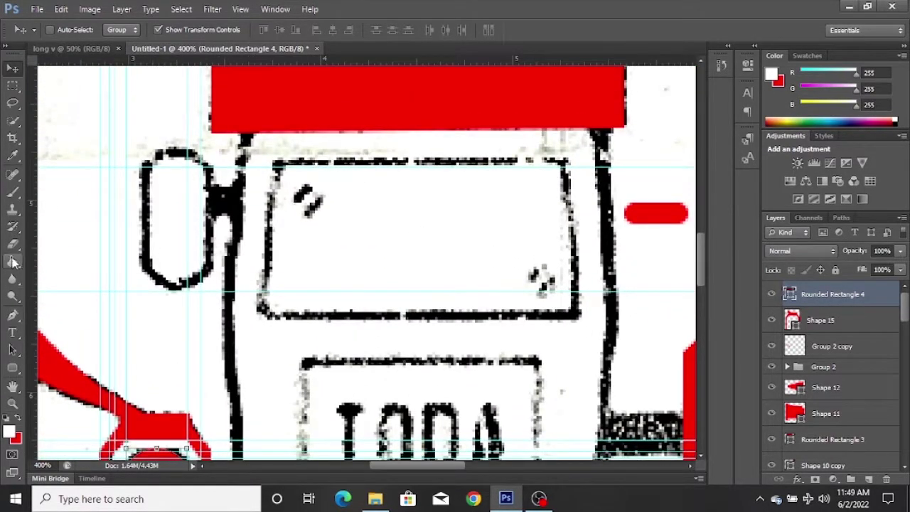
{"action": "right_click", "coordinate": [13, 368]}
{"action": "left_click", "coordinate": [71, 366]}
{"action": "left_click", "coordinate": [247, 30]}
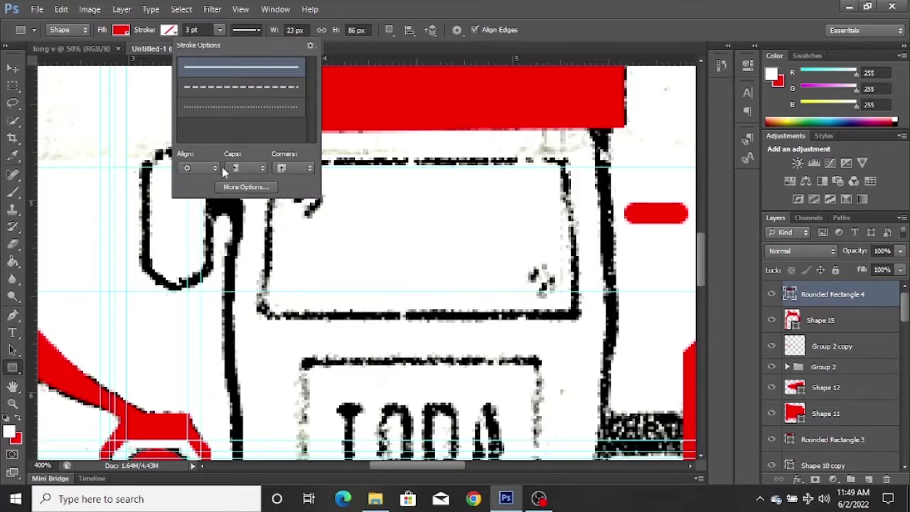
{"action": "left_click", "coordinate": [256, 169]}
{"action": "left_click", "coordinate": [245, 189]}
{"action": "left_click", "coordinate": [303, 169]}
{"action": "left_click", "coordinate": [293, 189]}
Place guides along the four edges of the windshield in the reference photo
{"action": "left_click", "coordinate": [13, 68]}
{"action": "left_click", "coordinate": [13, 367]}
{"action": "left_click", "coordinate": [13, 68]}
{"action": "left_click_drag", "start_coordinate": [266, 60], "coordinate": [266, 157]}
{"action": "left_click_drag", "start_coordinate": [260, 290], "coordinate": [256, 318]}
{"action": "left_click_drag", "start_coordinate": [33, 224], "coordinate": [580, 222]}
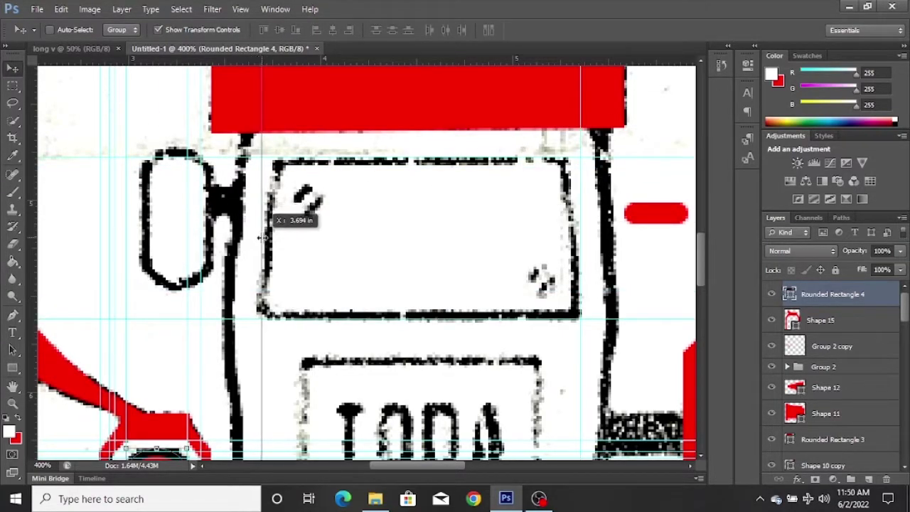
Draw a rectangle of about 120 by 61 px between the windshield guides and align its stroke to the outside
{"action": "key", "text": "u"}
{"action": "left_click_drag", "start_coordinate": [263, 160], "coordinate": [590, 292]}
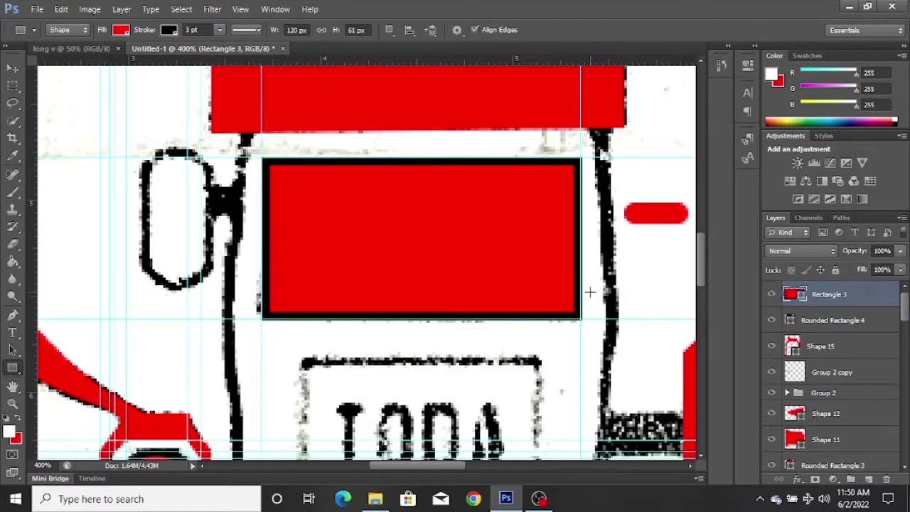
{"action": "left_click", "coordinate": [256, 29]}
{"action": "left_click", "coordinate": [202, 169]}
{"action": "left_click", "coordinate": [195, 203]}
{"action": "left_click", "coordinate": [547, 5]}
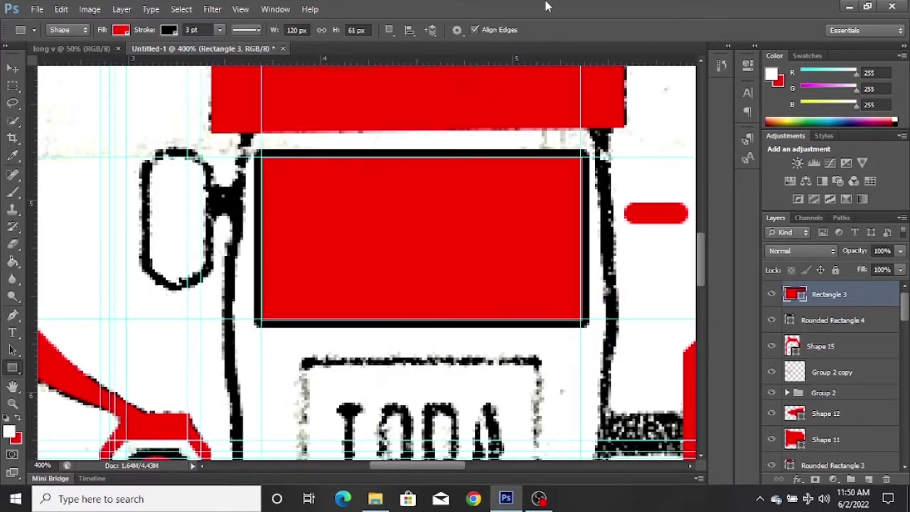
Scale and nudge the windshield rectangle so its border fits the window frame in the reference
{"action": "key", "text": "v"}
{"action": "mouse_move", "coordinate": [254, 150]}
{"action": "left_mouse_down"}
{"action": "mouse_move", "coordinate": [278, 155]}
{"action": "mouse_move", "coordinate": [263, 155]}
{"action": "left_mouse_up"}
{"action": "key", "text": "Left"}
{"action": "key", "text": "Left"}
{"action": "key", "text": "Left"}
{"action": "key", "text": "Left"}
{"action": "left_click_drag", "start_coordinate": [582, 240], "coordinate": [577, 240]}
{"action": "key", "text": "Right"}
{"action": "key", "text": "Right"}
{"action": "key", "text": "Right"}
{"action": "key", "text": "ctrl+z"}
{"action": "key", "text": "Return"}
Give the windshield rectangle a red stroke and remove its fill
{"action": "left_click", "coordinate": [12, 368]}
{"action": "left_click", "coordinate": [168, 30]}
{"action": "left_click", "coordinate": [104, 94]}
{"action": "left_click", "coordinate": [121, 30]}
{"action": "left_click", "coordinate": [74, 95]}
{"action": "left_click", "coordinate": [597, 8]}
{"action": "left_click", "coordinate": [126, 31]}
{"action": "left_click", "coordinate": [65, 56]}
{"action": "left_click", "coordinate": [168, 30]}
Pull the windshield frame's two upper corners inward to form a trapezoid matching the reference
{"action": "left_click", "coordinate": [12, 69]}
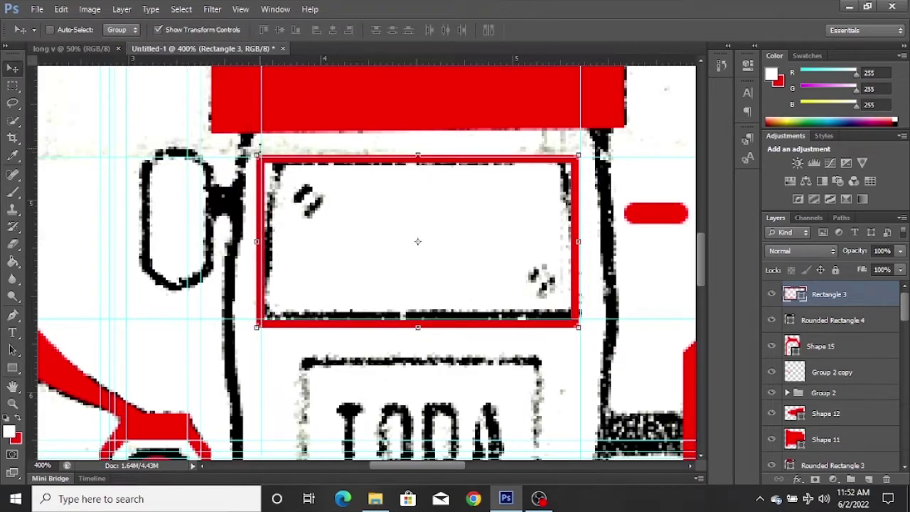
{"action": "left_click", "coordinate": [61, 9]}
{"action": "mouse_move", "coordinate": [100, 264]}
{"action": "left_click", "coordinate": [288, 307]}
{"action": "left_click_drag", "start_coordinate": [266, 165], "coordinate": [282, 164]}
{"action": "left_click_drag", "start_coordinate": [571, 164], "coordinate": [553, 165]}
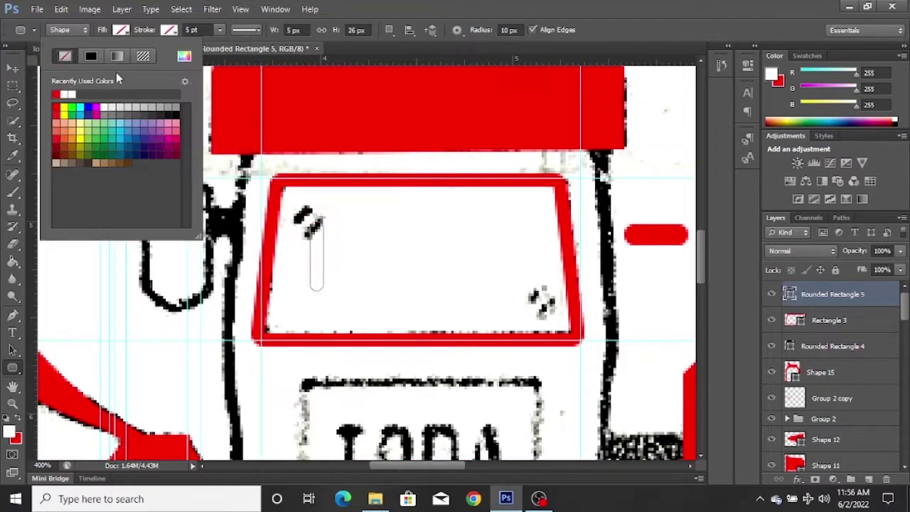
Rotate and resize the thin rounded bar to match a glare mark in the windshield's upper-left corner, and duplicate it for the second mark
{"action": "key", "text": "ctrl+t"}
{"action": "left_click_drag", "start_coordinate": [370, 270], "coordinate": [377, 230]}
{"action": "key", "text": "ctrl+plus"}
{"action": "key", "text": "ctrl+plus"}
{"action": "key", "text": "ctrl+plus"}
{"action": "left_click_drag", "start_coordinate": [276, 249], "coordinate": [305, 221]}
{"action": "left_click_drag", "start_coordinate": [356, 184], "coordinate": [310, 214]}
{"action": "left_click_drag", "start_coordinate": [285, 227], "coordinate": [286, 207]}
{"action": "key", "text": "Return"}
{"action": "key", "text": "ctrl+j"}
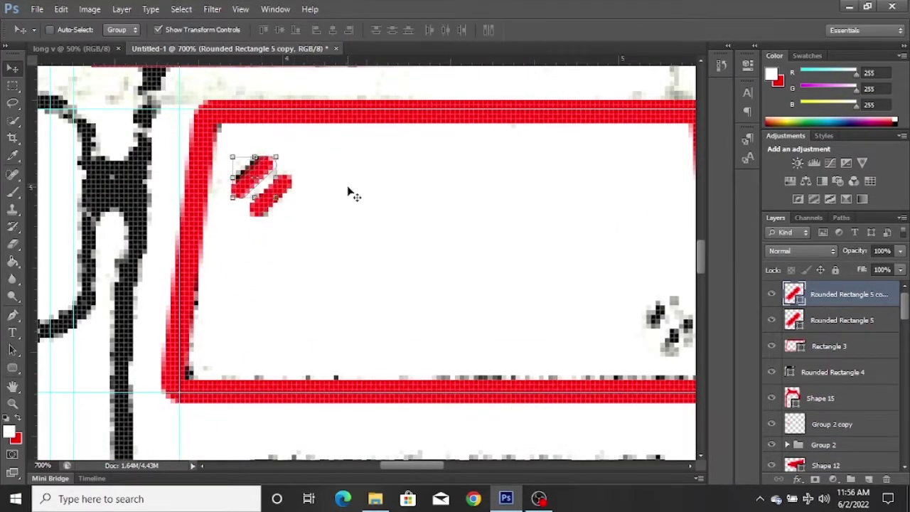
Group both glare bars and place a duplicate of the group over the glare marks in the windshield's lower-right corner
{"action": "left_click", "coordinate": [853, 319], "text": "shift"}
{"action": "key", "text": "ctrl+g"}
{"action": "key", "text": "ctrl+j"}
{"action": "left_click_drag", "start_coordinate": [370, 245], "coordinate": [782, 381]}
{"action": "scroll", "coordinate": [639, 320], "scroll_direction": "down", "scroll_amount": 1}
{"action": "left_click_drag", "start_coordinate": [443, 465], "coordinate": [446, 466]}
{"action": "left_click_drag", "start_coordinate": [631, 313], "coordinate": [625, 317]}
{"action": "key", "text": "ctrl+0"}
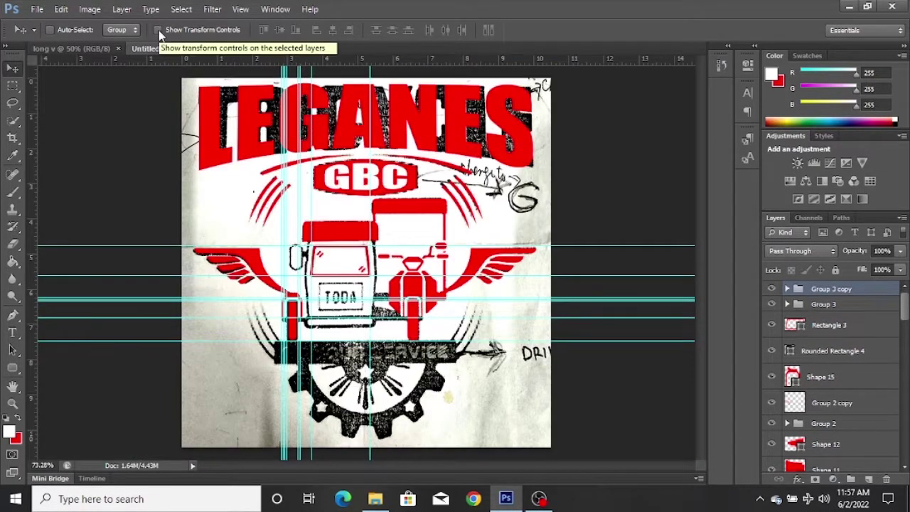
Select the roof post's shape layer and place two vertical guides along the cab's right side line
{"action": "key", "text": "ctrl+plus"}
{"action": "key", "text": "ctrl+plus"}
{"action": "key", "text": "ctrl+plus"}
{"action": "key", "text": "ctrl+plus"}
{"action": "scroll", "coordinate": [501, 291], "scroll_direction": "down", "scroll_amount": 1}
{"action": "scroll", "coordinate": [501, 284], "scroll_direction": "up", "scroll_amount": 2}
{"action": "left_click", "coordinate": [415, 145], "text": "ctrl"}
{"action": "scroll", "coordinate": [869, 377], "scroll_direction": "up", "scroll_amount": 2}
{"action": "scroll", "coordinate": [536, 246], "scroll_direction": "down", "scroll_amount": 3}
{"action": "scroll", "coordinate": [548, 98], "scroll_direction": "up", "scroll_amount": 2}
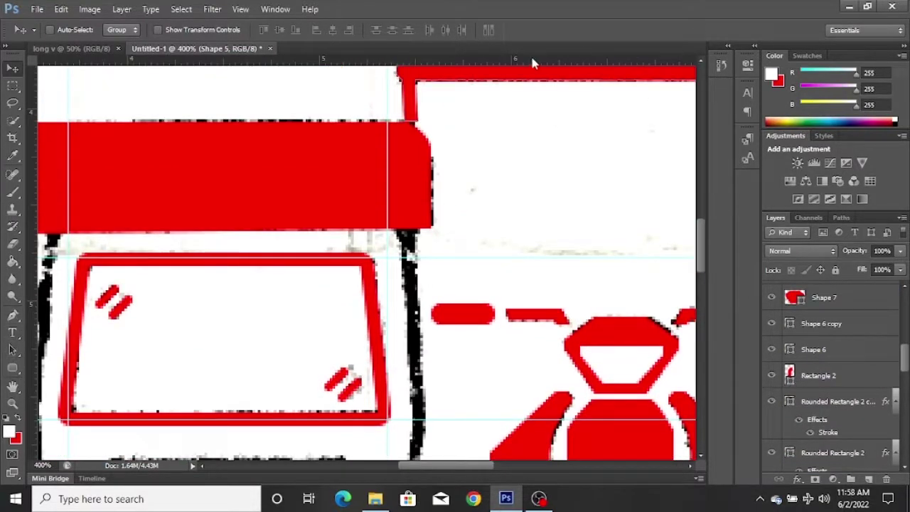
{"action": "left_click_drag", "start_coordinate": [484, 194], "coordinate": [427, 185]}
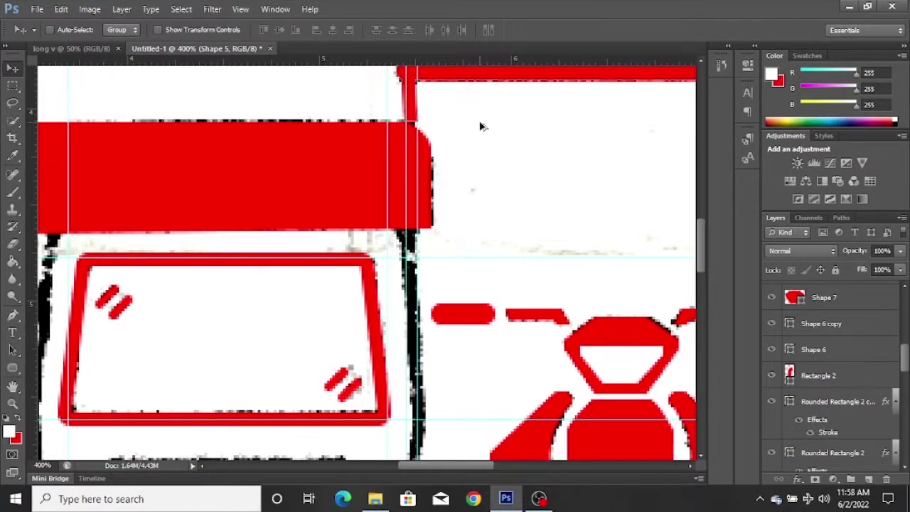
Draw a narrow vertical strip of about 5.5 by 200 px along the cab's right side and turn off its fill
{"action": "scroll", "coordinate": [441, 340], "scroll_direction": "down", "scroll_amount": 1}
{"action": "scroll", "coordinate": [441, 339], "scroll_direction": "right", "scroll_amount": 1}
{"action": "scroll", "coordinate": [502, 178], "scroll_direction": "down", "scroll_amount": 3}
{"action": "scroll", "coordinate": [321, 122], "scroll_direction": "up", "scroll_amount": 4}
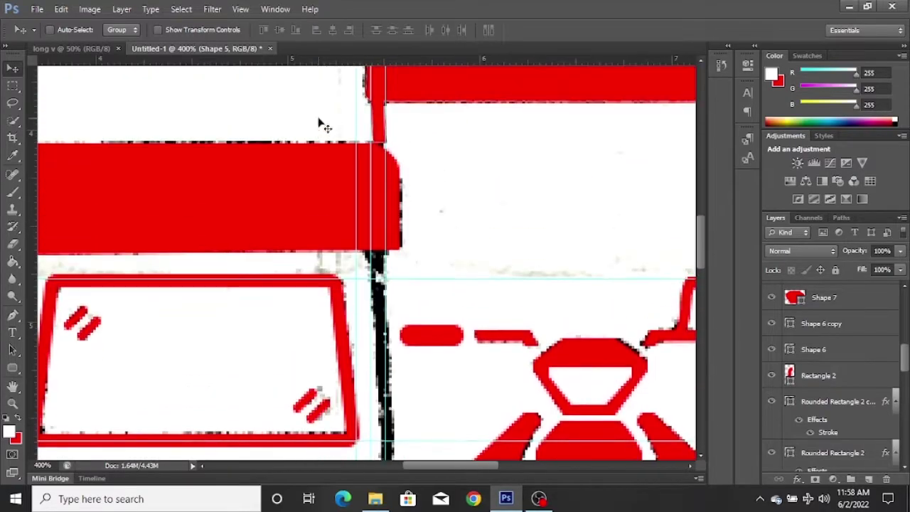
{"action": "key", "text": "p"}
{"action": "scroll", "coordinate": [337, 343], "scroll_direction": "down", "scroll_amount": 3}
{"action": "scroll", "coordinate": [378, 384], "scroll_direction": "down", "scroll_amount": 3}
{"action": "left_click", "coordinate": [385, 403]}
{"action": "left_click", "coordinate": [371, 403]}
{"action": "scroll", "coordinate": [371, 320], "scroll_direction": "up", "scroll_amount": 7}
{"action": "left_click", "coordinate": [371, 108]}
{"action": "left_click", "coordinate": [122, 31]}
{"action": "left_click", "coordinate": [63, 55]}
Warp the strip's path to follow the curve of the cab's right side and fill it red
{"action": "scroll", "coordinate": [333, 211], "scroll_direction": "down", "scroll_amount": 5}
{"action": "scroll", "coordinate": [333, 212], "scroll_direction": "up", "scroll_amount": 5}
{"action": "left_click", "coordinate": [62, 9]}
{"action": "mouse_move", "coordinate": [142, 258]}
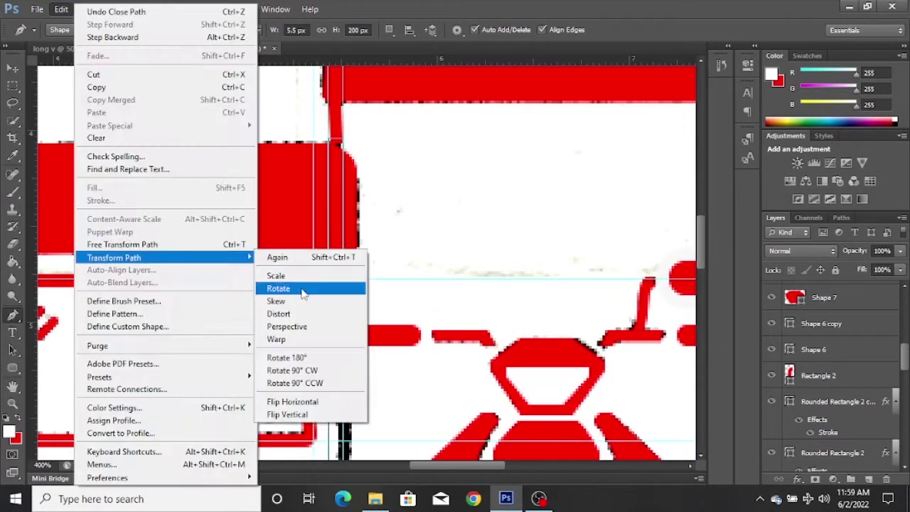
{"action": "left_click", "coordinate": [295, 339]}
{"action": "left_click_drag", "start_coordinate": [344, 318], "coordinate": [351, 318]}
{"action": "key", "text": "Return"}
{"action": "scroll", "coordinate": [351, 317], "scroll_direction": "down", "scroll_amount": 2}
{"action": "left_click", "coordinate": [125, 31]}
{"action": "left_click", "coordinate": [57, 93]}
{"action": "left_click", "coordinate": [571, 4]}
Distort the red strip to fit the cab's right side line in the reference
{"action": "scroll", "coordinate": [369, 214], "scroll_direction": "down", "scroll_amount": 1}
{"action": "left_click", "coordinate": [61, 9]}
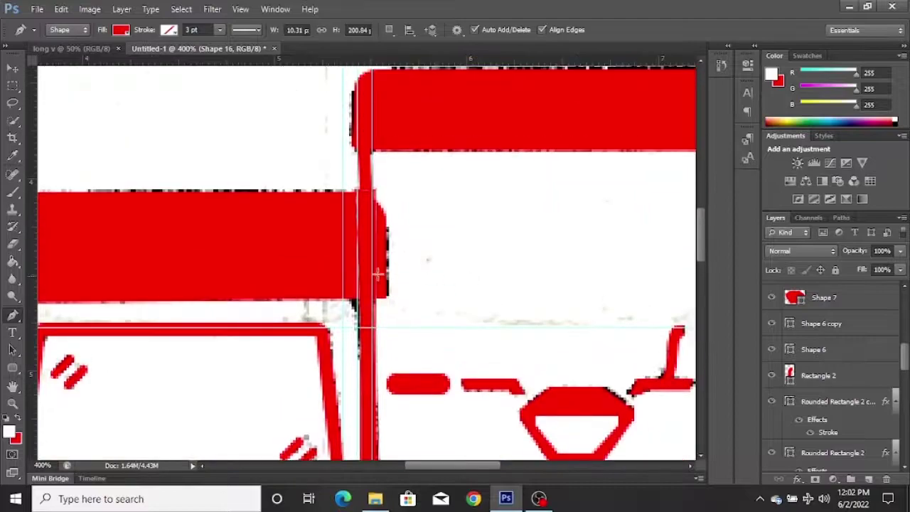
{"action": "left_click", "coordinate": [60, 8]}
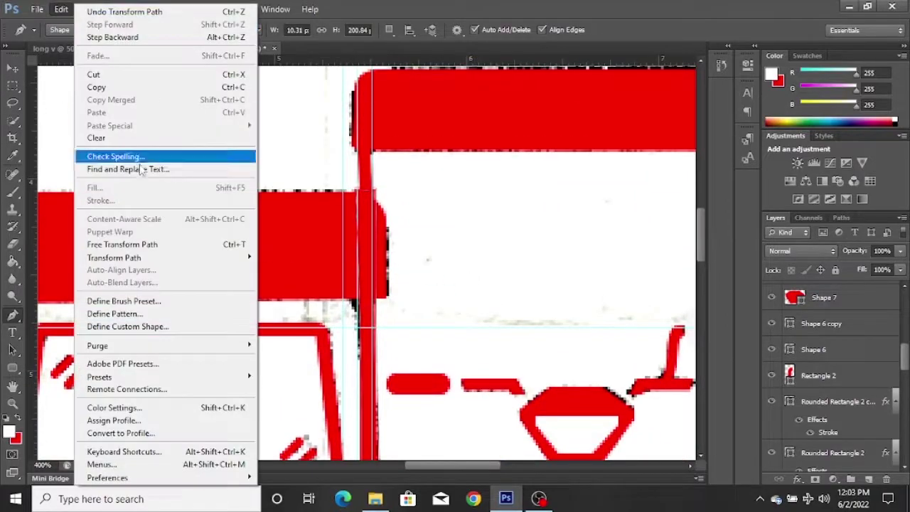
{"action": "mouse_move", "coordinate": [142, 257]}
{"action": "left_click", "coordinate": [277, 314]}
{"action": "left_click", "coordinate": [61, 9]}
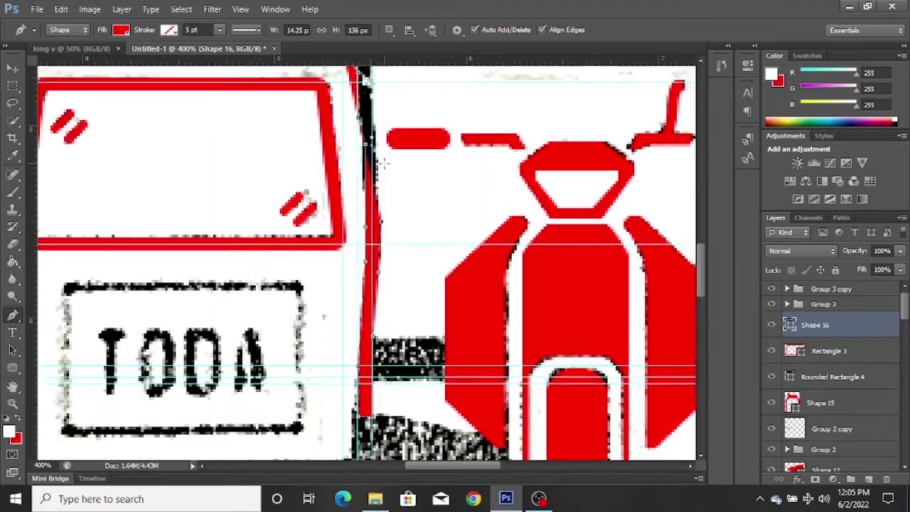
Trace the horizontal bar between the cab's right side and the motorcycle's left fender as a red Pen tool shape
{"action": "scroll", "coordinate": [565, 280], "scroll_direction": "down", "scroll_amount": 2}
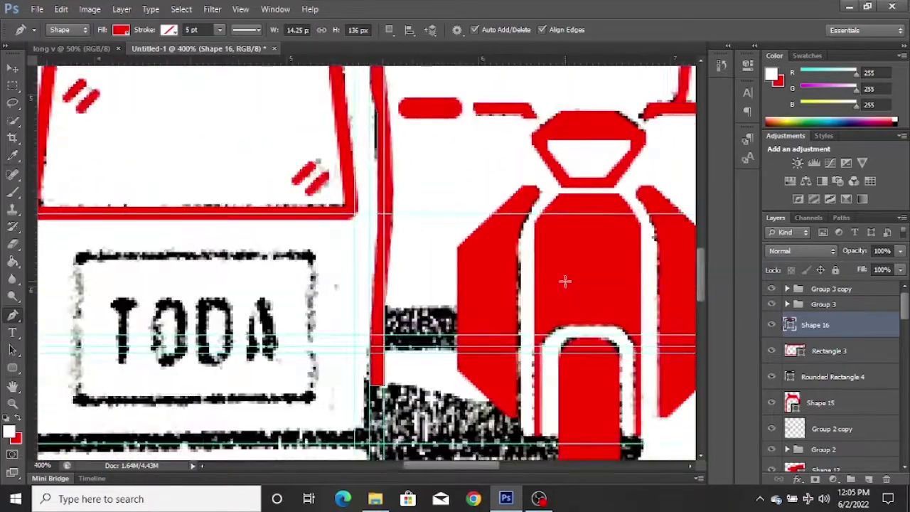
{"action": "scroll", "coordinate": [565, 281], "scroll_direction": "down", "scroll_amount": 4}
{"action": "left_click", "coordinate": [385, 233]}
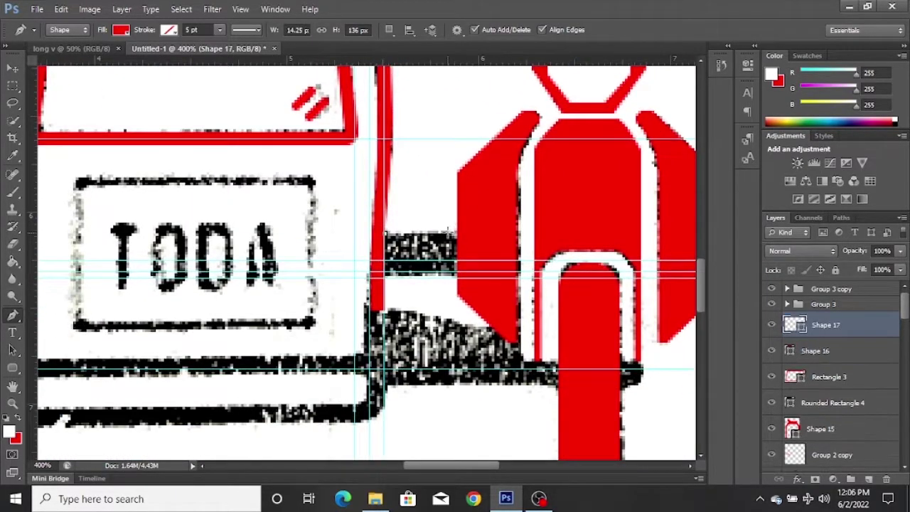
{"action": "key", "text": "ctrl+plus"}
{"action": "key", "text": "ctrl+plus"}
{"action": "key", "text": "ctrl+plus"}
{"action": "key", "text": "ctrl+plus"}
{"action": "left_click", "coordinate": [544, 216]}
{"action": "left_click", "coordinate": [558, 226]}
{"action": "left_click", "coordinate": [560, 307]}
{"action": "left_click", "coordinate": [415, 305]}
{"action": "left_click", "coordinate": [416, 216]}
Start a Pen tool shape over the lower bracket, tracing from the cab's lower right corner along its bottom edge to the front wheel
{"action": "scroll", "coordinate": [564, 260], "scroll_direction": "down", "scroll_amount": 5}
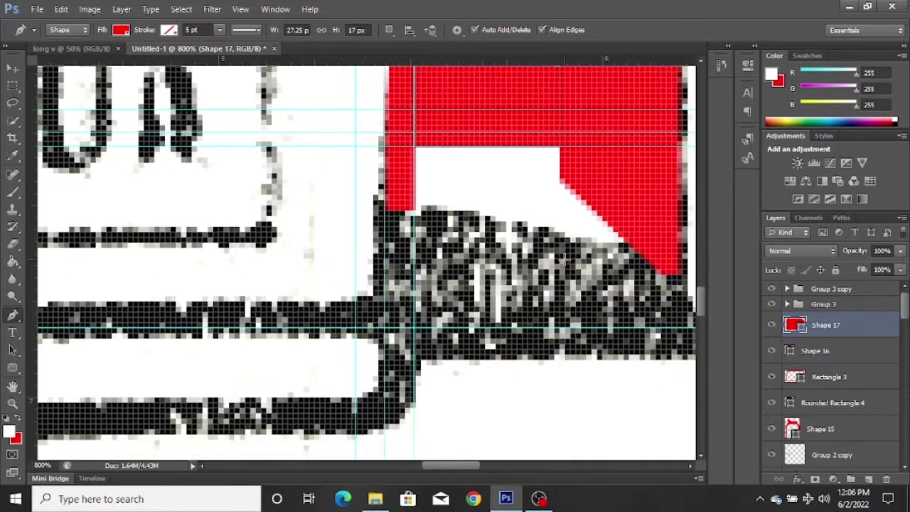
{"action": "scroll", "coordinate": [421, 215], "scroll_direction": "up", "scroll_amount": 2}
{"action": "left_click", "coordinate": [393, 278]}
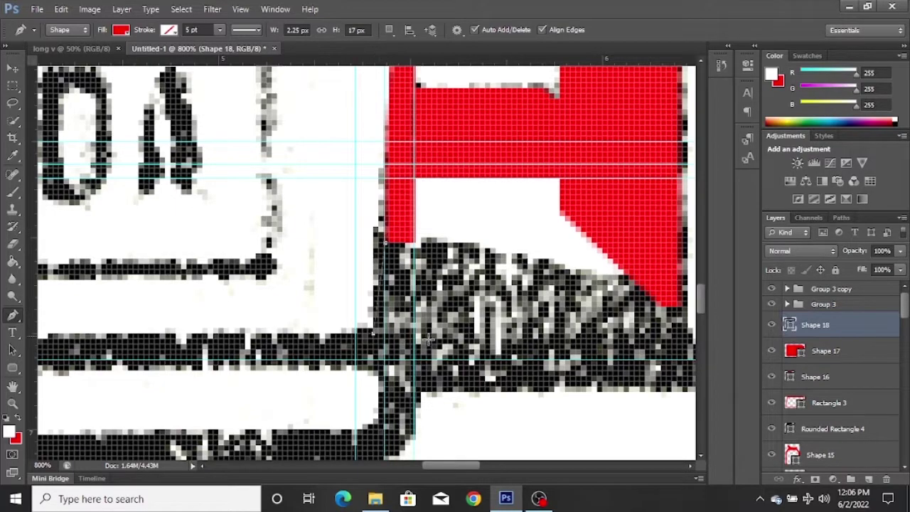
{"action": "left_click", "coordinate": [363, 352]}
{"action": "scroll", "coordinate": [363, 352], "scroll_direction": "down", "scroll_amount": 3}
{"action": "left_click_drag", "start_coordinate": [502, 62], "coordinate": [402, 285]}
{"action": "left_click", "coordinate": [357, 285]}
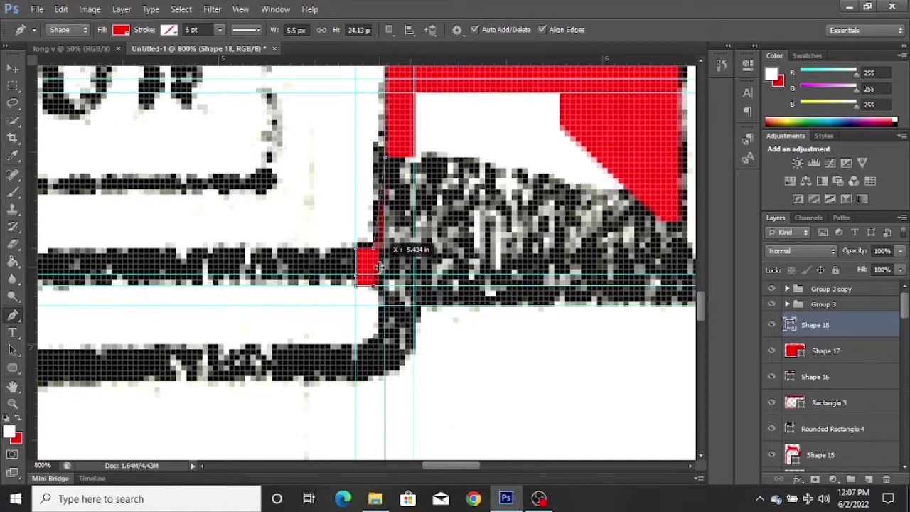
{"action": "scroll", "coordinate": [408, 306], "scroll_direction": "right", "scroll_amount": 4}
{"action": "left_click", "coordinate": [629, 285]}
{"action": "left_click", "coordinate": [630, 243]}
{"action": "left_click", "coordinate": [623, 238]}
Turn off the bracket shape's fill and trace its sloped upper edge back to the cab's right side line
{"action": "left_click", "coordinate": [121, 30]}
{"action": "left_click", "coordinate": [62, 57]}
{"action": "left_click", "coordinate": [559, 237]}
{"action": "scroll", "coordinate": [554, 254], "scroll_direction": "up", "scroll_amount": 1}
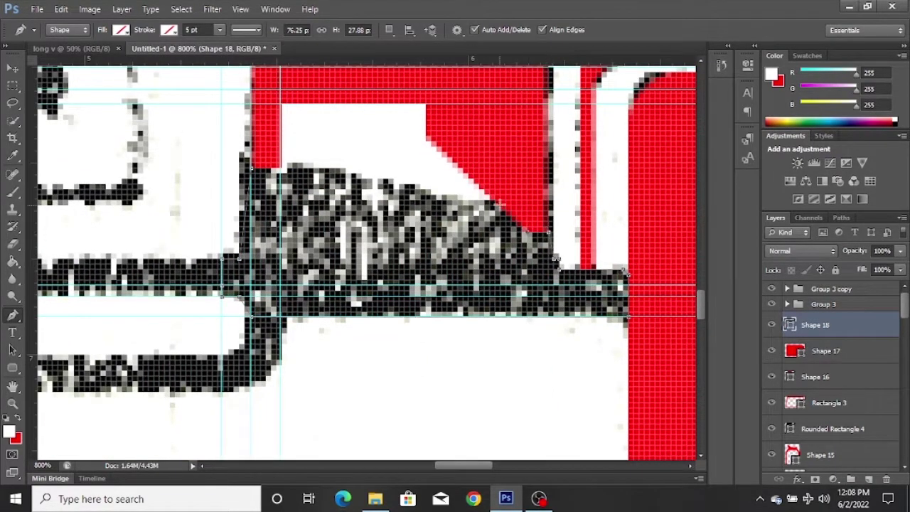
{"action": "left_click", "coordinate": [253, 173]}
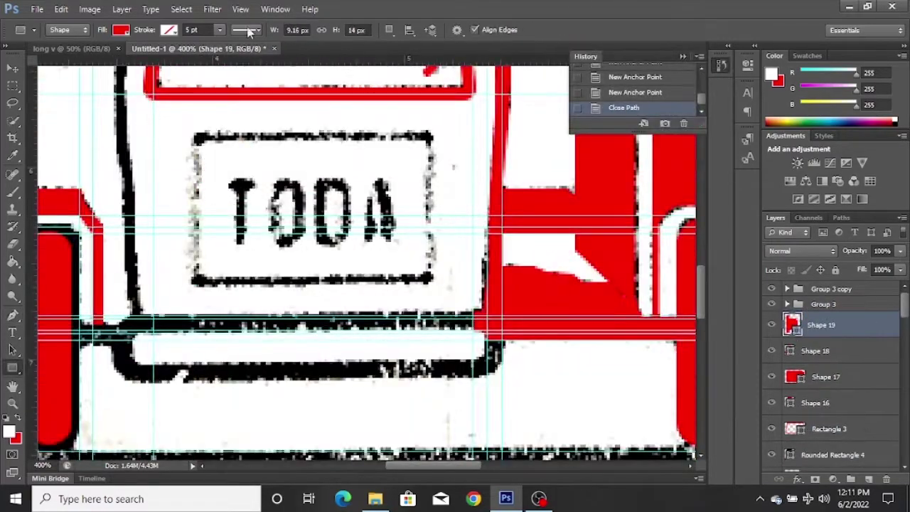
Draw an unfilled rectangle of about 89 by 53 px with a red 5 pt stroke around the TODA lettering
{"action": "left_click", "coordinate": [169, 30]}
{"action": "left_click", "coordinate": [121, 30]}
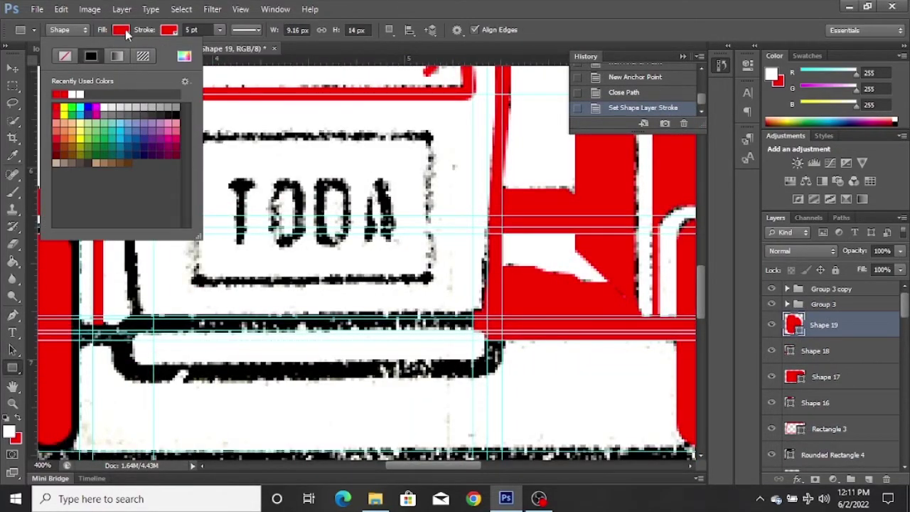
{"action": "left_click", "coordinate": [64, 55]}
{"action": "left_click_drag", "start_coordinate": [185, 132], "coordinate": [435, 286]}
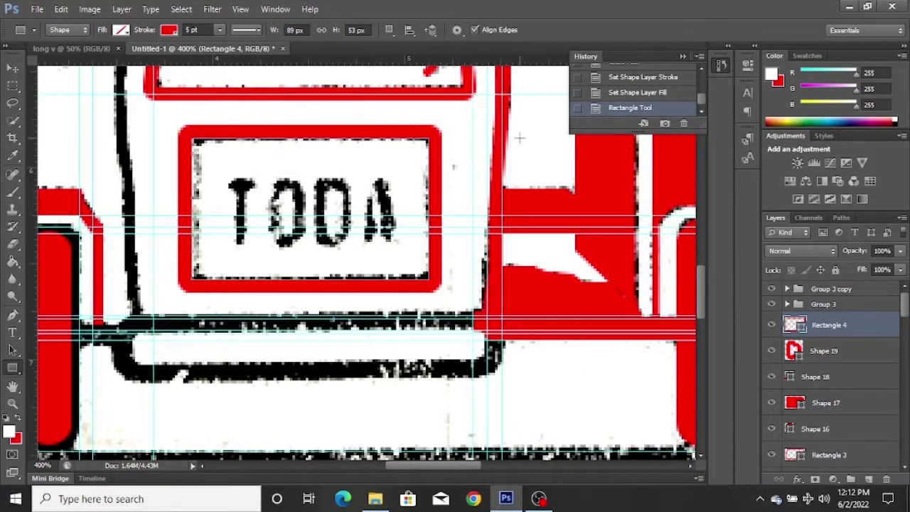
Nudge the TODA frame and scale it to about 95% in width and height to fit the scanned frame
{"action": "left_click", "coordinate": [13, 67]}
{"action": "key", "text": "Right"}
{"action": "key", "text": "Right"}
{"action": "key", "text": "ctrl+t"}
{"action": "left_click_drag", "start_coordinate": [184, 209], "coordinate": [190, 209]}
{"action": "key", "text": "Left"}
{"action": "key", "text": "Left"}
{"action": "left_click_drag", "start_coordinate": [441, 209], "coordinate": [439, 209]}
{"action": "key", "text": "Right"}
{"action": "key", "text": "Down"}
{"action": "left_click_drag", "start_coordinate": [310, 123], "coordinate": [310, 129]}
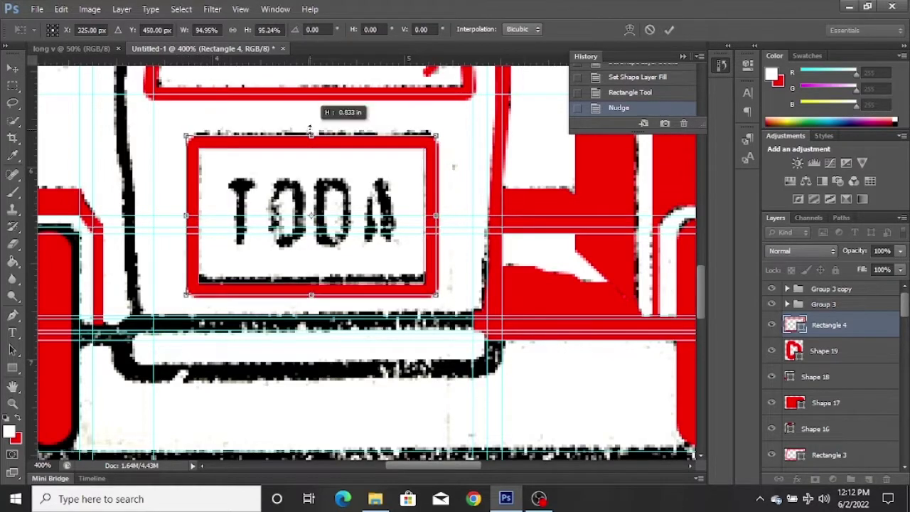
{"action": "key", "text": "Return"}
Set the TODA frame's stroke to 4 pt and slightly resize the frame to match the reference
{"action": "scroll", "coordinate": [447, 230], "scroll_direction": "up", "scroll_amount": 4}
{"action": "scroll", "coordinate": [494, 223], "scroll_direction": "down", "scroll_amount": 1}
{"action": "left_click", "coordinate": [12, 85]}
{"action": "left_click", "coordinate": [13, 367]}
{"action": "double_click", "coordinate": [192, 30]}
{"action": "type", "text": "4"}
{"action": "key", "text": "Return"}
{"action": "left_click", "coordinate": [13, 67]}
{"action": "key", "text": "Right"}
{"action": "left_click_drag", "start_coordinate": [312, 220], "coordinate": [312, 218]}
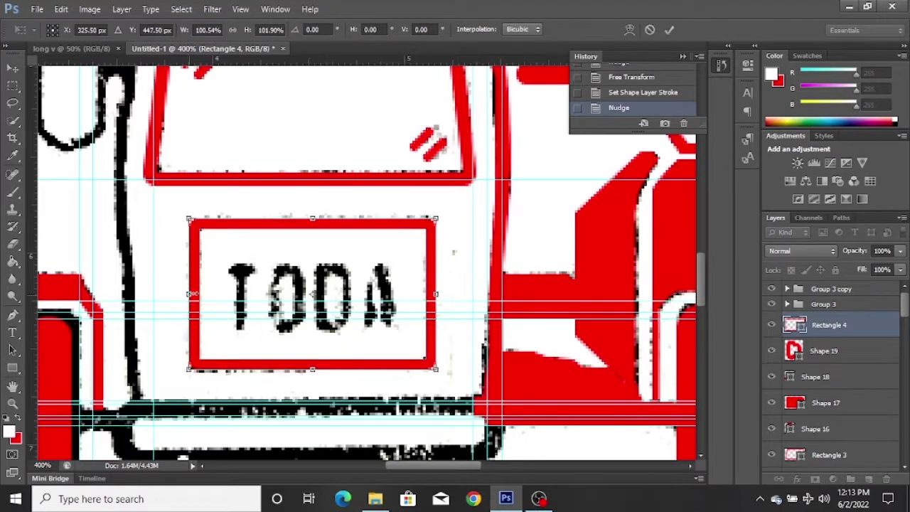
{"action": "left_click", "coordinate": [13, 68]}
{"action": "key", "text": "Return"}
Add the text TODA in red Impact below the red frame
{"action": "left_click", "coordinate": [13, 332]}
{"action": "left_click", "coordinate": [315, 335]}
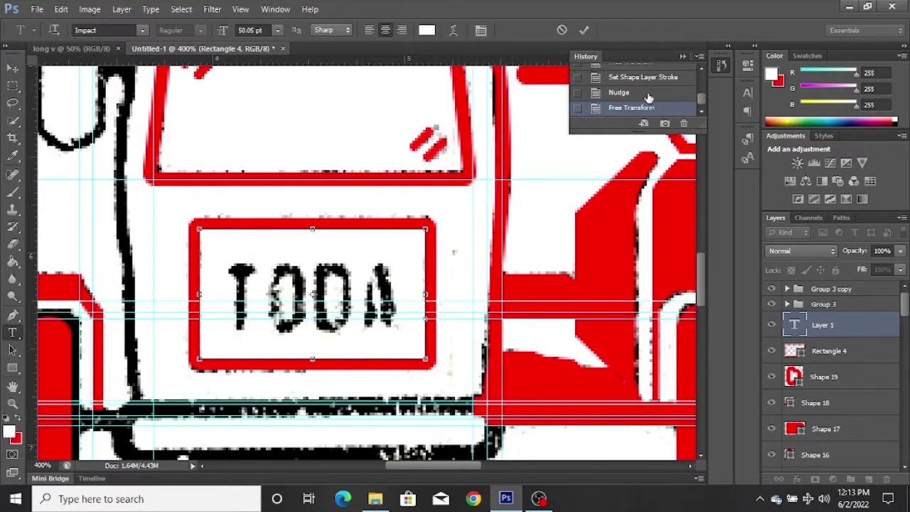
{"action": "left_click", "coordinate": [655, 106]}
{"action": "scroll", "coordinate": [388, 406], "scroll_direction": "down", "scroll_amount": 1}
{"action": "left_click", "coordinate": [389, 406]}
{"action": "type", "text": "TO"}
{"action": "key", "text": "BackSpace"}
{"action": "key", "text": "BackSpace"}
{"action": "left_click", "coordinate": [18, 417]}
{"action": "type", "text": "TODA"}
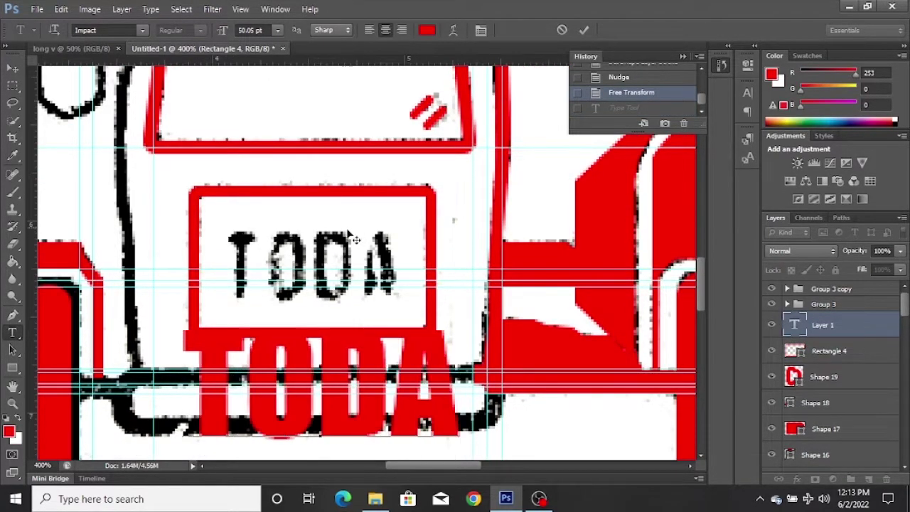
Change the TODA text's font to a heavy Arial style
{"action": "double_click", "coordinate": [448, 357]}
{"action": "type", "text": "rial"}
{"action": "key", "text": "Return"}
{"action": "left_click", "coordinate": [201, 31]}
{"action": "left_click", "coordinate": [174, 80]}
{"action": "left_click", "coordinate": [13, 68]}
Scale the TODA text down to roughly half its width and fit it over the scanned lettering inside the frame
{"action": "key", "text": "ctrl+t"}
{"action": "left_click_drag", "start_coordinate": [127, 380], "coordinate": [204, 377]}
{"action": "left_click_drag", "start_coordinate": [597, 273], "coordinate": [460, 270]}
{"action": "left_click_drag", "start_coordinate": [455, 351], "coordinate": [425, 322]}
{"action": "left_click_drag", "start_coordinate": [194, 197], "coordinate": [212, 223]}
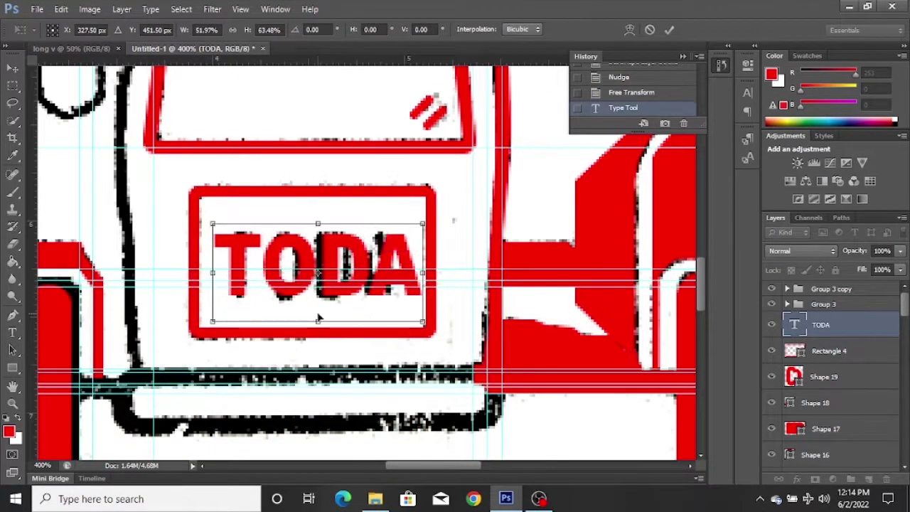
{"action": "left_click_drag", "start_coordinate": [318, 321], "coordinate": [318, 327]}
{"action": "left_click_drag", "start_coordinate": [318, 224], "coordinate": [318, 218]}
{"action": "left_click_drag", "start_coordinate": [427, 273], "coordinate": [413, 271]}
{"action": "key", "text": "Return"}
Place three guides around the cab's left side mirror and draw a red rounded rectangle with a 10 px radius over it
{"action": "key", "text": "ctrl+minus"}
{"action": "key", "text": "ctrl+minus"}
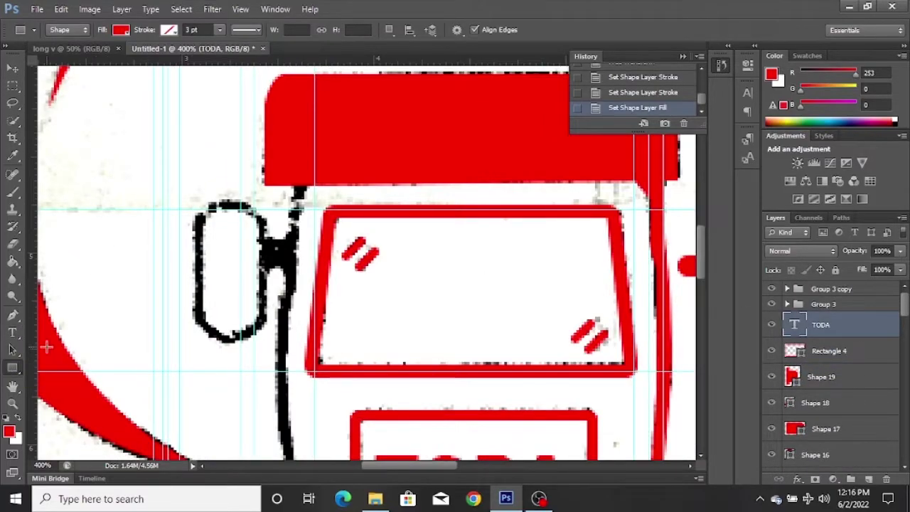
{"action": "right_click", "coordinate": [13, 368]}
{"action": "left_click", "coordinate": [65, 378]}
{"action": "left_click_drag", "start_coordinate": [331, 61], "coordinate": [331, 199]}
{"action": "left_click_drag", "start_coordinate": [284, 60], "coordinate": [283, 342]}
{"action": "left_click_drag", "start_coordinate": [308, 64], "coordinate": [272, 181]}
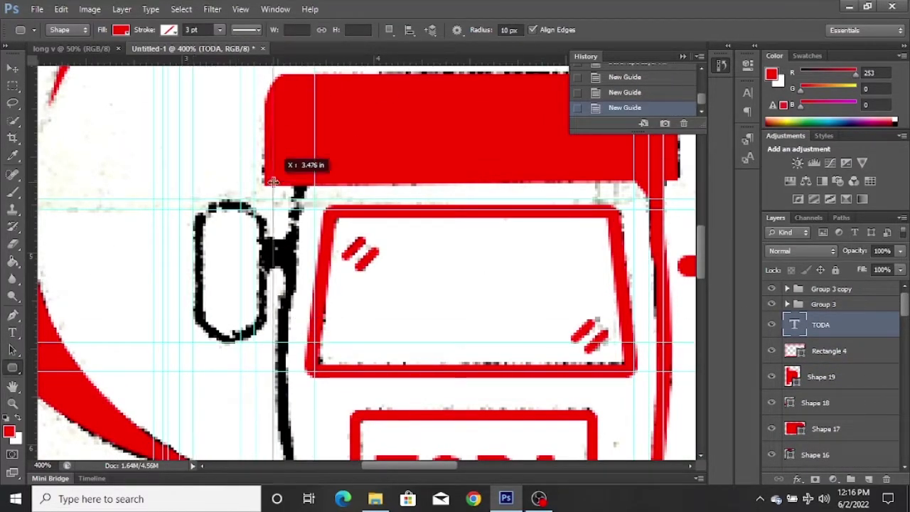
{"action": "left_click_drag", "start_coordinate": [280, 339], "coordinate": [278, 340]}
Nudge the rounded rectangle onto the side mirror and widen it to about 103.7%
{"action": "key", "text": "v"}
{"action": "key", "text": "Left"}
{"action": "key", "text": "Left"}
{"action": "key", "text": "Left"}
{"action": "key", "text": "Left"}
{"action": "left_click_drag", "start_coordinate": [195, 271], "coordinate": [193, 272]}
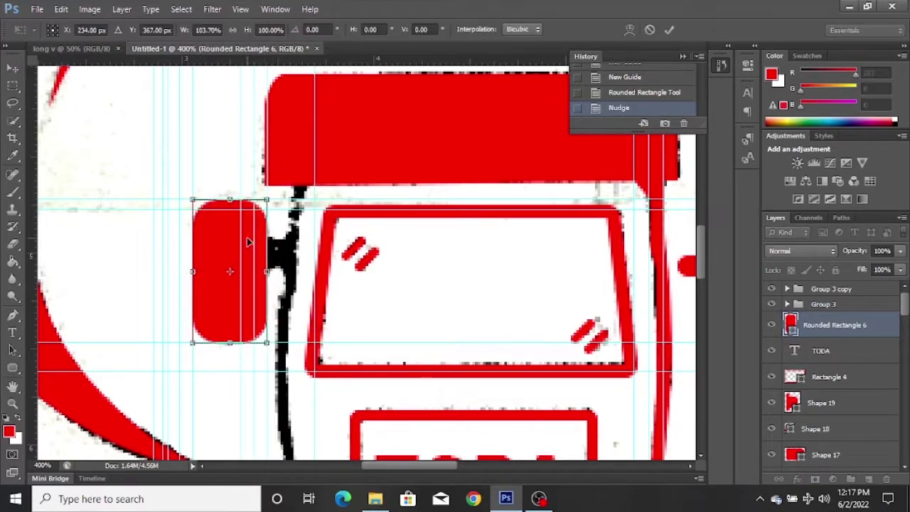
{"action": "key", "text": "Return"}
Remove the mirror shape's fill and give it a red 3 pt stroke
{"action": "key", "text": "u"}
{"action": "left_click", "coordinate": [121, 30]}
{"action": "left_click", "coordinate": [64, 55]}
{"action": "left_click", "coordinate": [168, 29]}
{"action": "left_click", "coordinate": [138, 57]}
{"action": "left_click", "coordinate": [311, 192]}
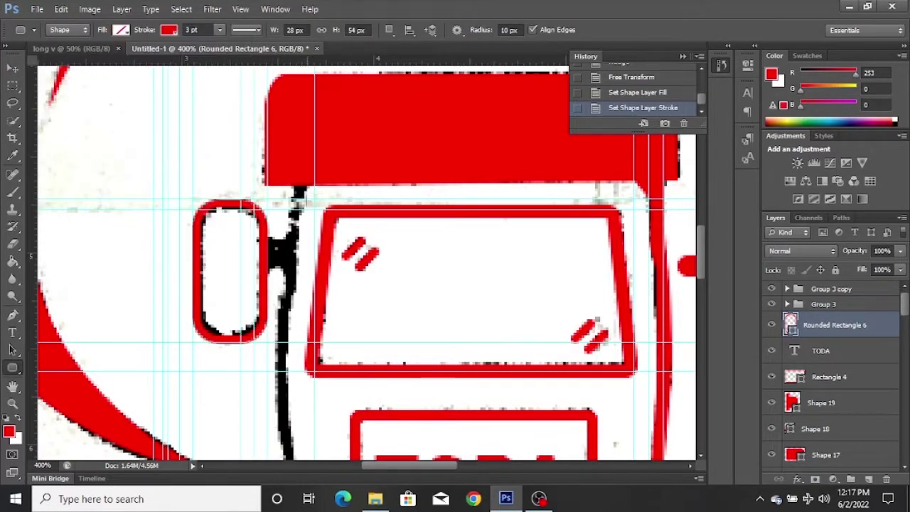
Warp the mirror outline so that its lower corners taper inward like the reference
{"action": "left_click", "coordinate": [61, 9]}
{"action": "mouse_move", "coordinate": [178, 256]}
{"action": "left_click", "coordinate": [284, 337]}
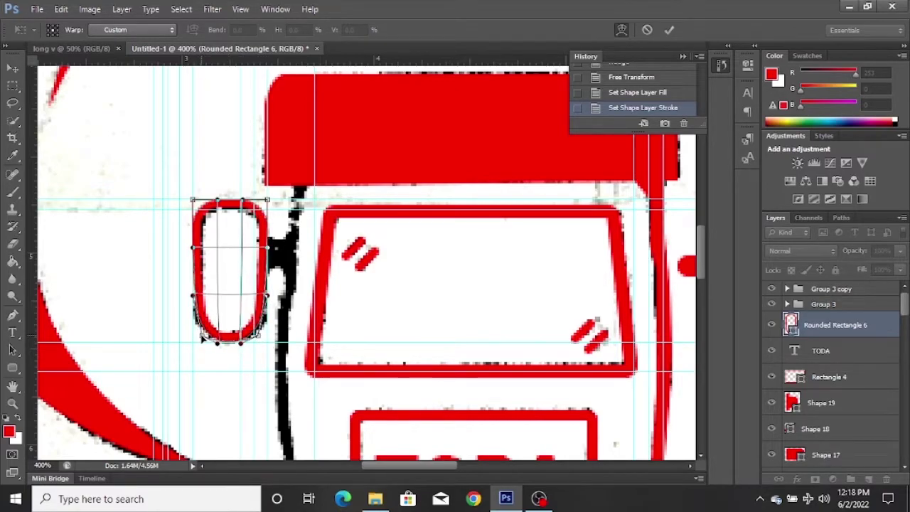
{"action": "key", "text": "Return"}
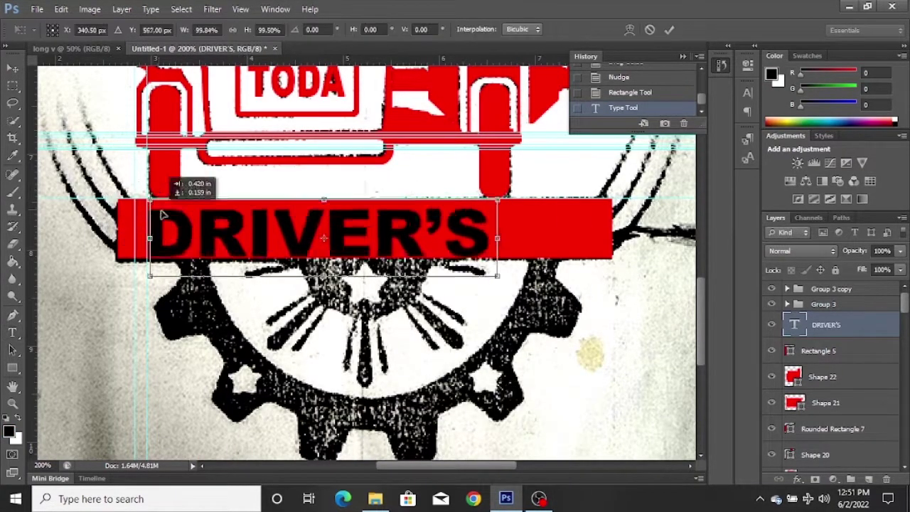
Scale the DRIVER'S text down into the left part of the red banner and extend it to DRIVER'S ASSOC
{"action": "left_click_drag", "start_coordinate": [163, 177], "coordinate": [300, 217]}
{"action": "key", "text": "Return"}
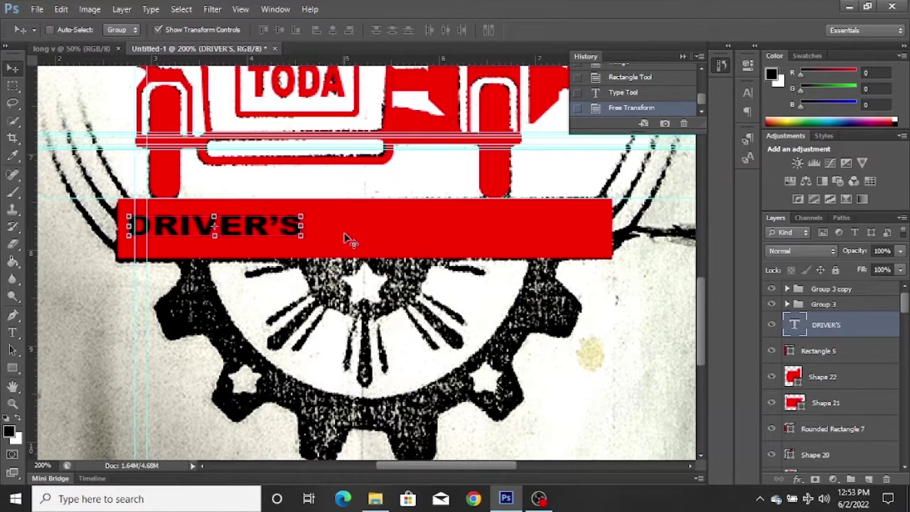
{"action": "key", "text": "t"}
{"action": "left_click", "coordinate": [300, 226]}
{"action": "type", "text": "ASSOC."}
Stretch the DRIVER'S ASSOC. text to about 145% width and 196% height across the banner and open it for editing
{"action": "left_click", "coordinate": [12, 68]}
{"action": "left_click_drag", "start_coordinate": [327, 227], "coordinate": [356, 242]}
{"action": "left_click_drag", "start_coordinate": [483, 242], "coordinate": [611, 243]}
{"action": "left_click_drag", "start_coordinate": [154, 242], "coordinate": [125, 242]}
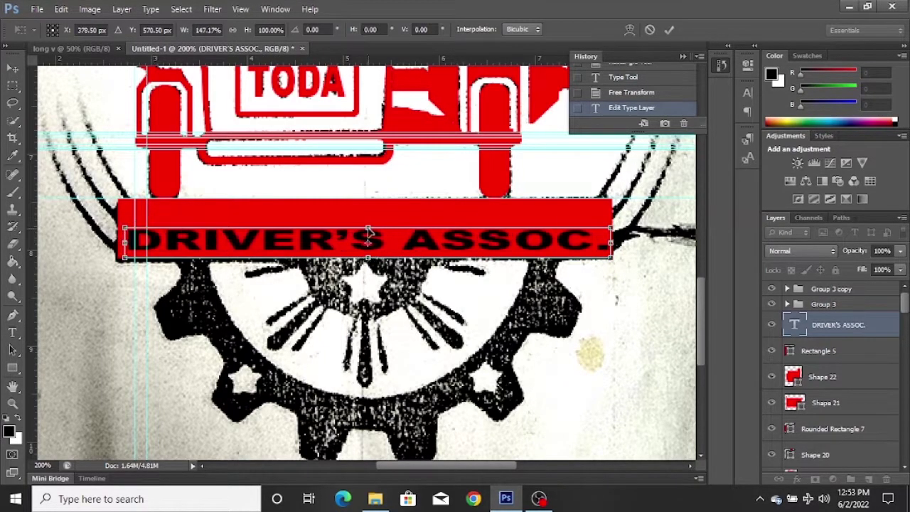
{"action": "left_click_drag", "start_coordinate": [368, 230], "coordinate": [367, 204]}
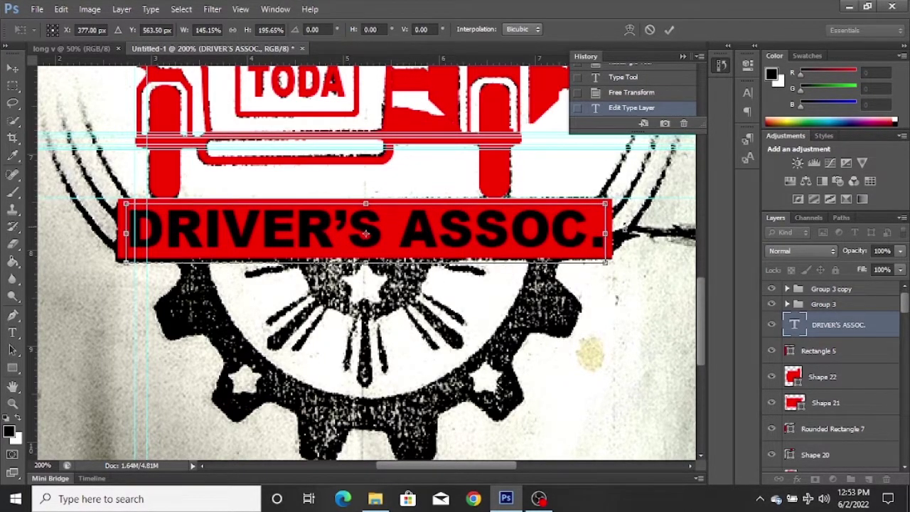
{"action": "double_click", "coordinate": [794, 325]}
{"action": "left_click", "coordinate": [408, 196]}
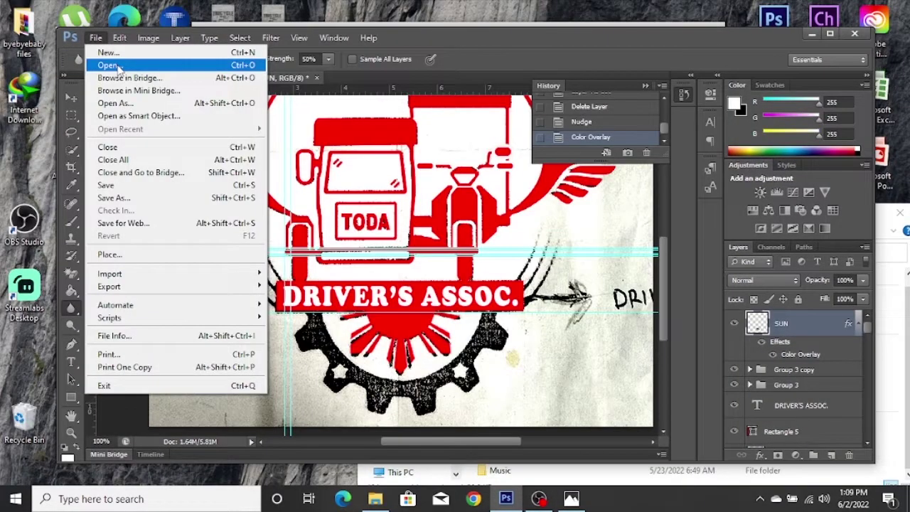
Place the star image InkedSTAR_LI from the file folder into the logo document and rasterize its layer
{"action": "left_click", "coordinate": [117, 64]}
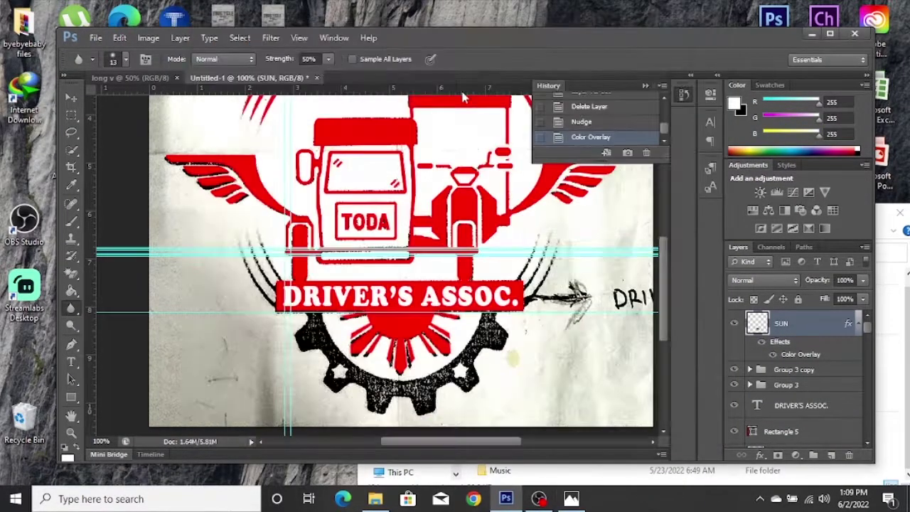
{"action": "left_click", "coordinate": [375, 498]}
{"action": "left_click_drag", "start_coordinate": [497, 301], "coordinate": [449, 205]}
{"action": "key", "text": "Return"}
{"action": "right_click", "coordinate": [817, 324]}
{"action": "left_click", "coordinate": [732, 158]}
Select the yellow star with the Magic Wand, cut it onto its own layer and delete the leftover image layer
{"action": "key", "text": "w"}
{"action": "left_click", "coordinate": [426, 285]}
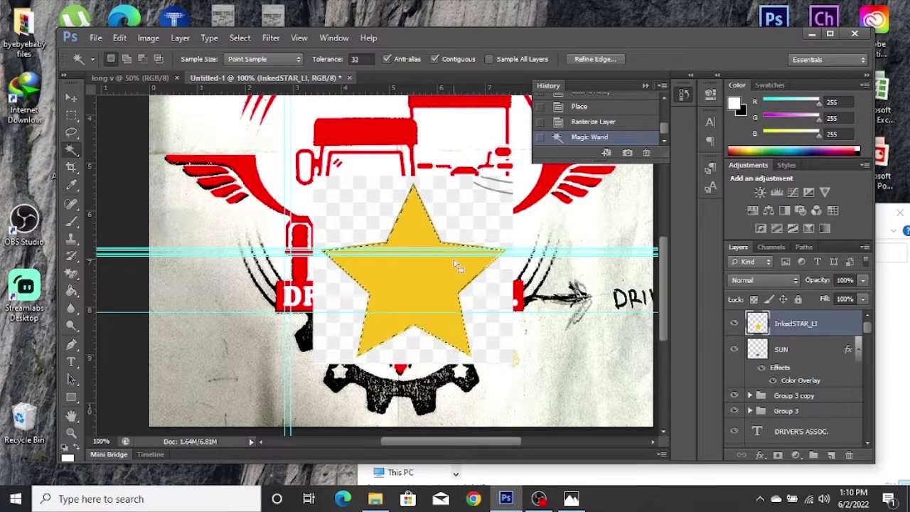
{"action": "key", "text": "ctrl+shift+j"}
{"action": "left_click", "coordinate": [795, 349]}
{"action": "key", "text": "Delete"}
Scale the yellow star down with Free Transform to fit over one of the small scanned stars in the gear emblem
{"action": "left_click", "coordinate": [786, 328]}
{"action": "key", "text": "ctrl+t"}
{"action": "left_click_drag", "start_coordinate": [322, 185], "coordinate": [412, 262]}
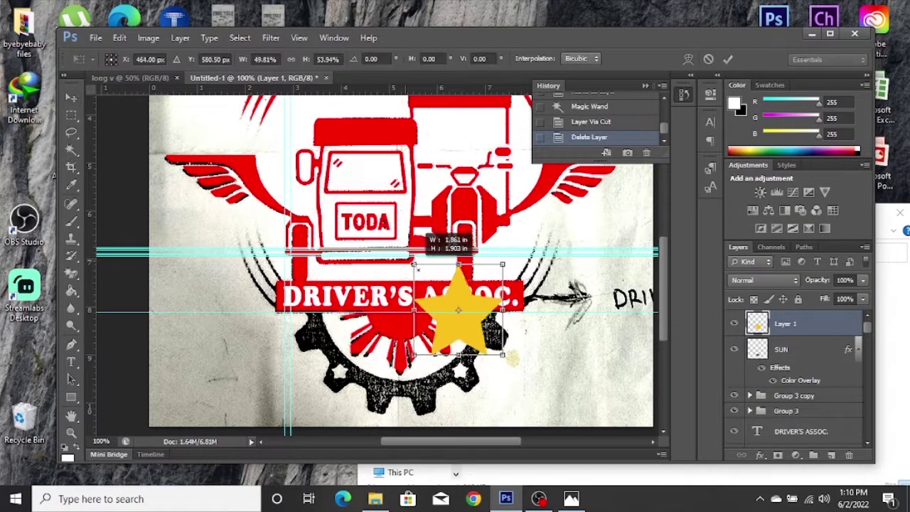
{"action": "scroll", "coordinate": [380, 368], "scroll_direction": "up", "scroll_amount": 2}
{"action": "left_click_drag", "start_coordinate": [562, 305], "coordinate": [389, 400]}
{"action": "left_click_drag", "start_coordinate": [309, 152], "coordinate": [431, 258]}
{"action": "left_click_drag", "start_coordinate": [575, 425], "coordinate": [543, 335]}
{"action": "left_click_drag", "start_coordinate": [531, 305], "coordinate": [484, 244]}
{"action": "left_click_drag", "start_coordinate": [384, 274], "coordinate": [412, 267]}
{"action": "left_click_drag", "start_coordinate": [455, 234], "coordinate": [268, 373]}
{"action": "mouse_move", "coordinate": [226, 370]}
{"action": "left_mouse_down"}
{"action": "mouse_move", "coordinate": [244, 370]}
{"action": "mouse_move", "coordinate": [231, 370]}
{"action": "left_mouse_up"}
{"action": "left_click_drag", "start_coordinate": [308, 371], "coordinate": [285, 370]}
{"action": "left_click_drag", "start_coordinate": [258, 335], "coordinate": [258, 344]}
{"action": "key", "text": "Return"}
Duplicate the small star so that one star covers the sun's centre and one covers each of the two gear stars
{"action": "left_click_drag", "start_coordinate": [281, 383], "coordinate": [452, 242]}
{"action": "key", "text": "ctrl+j"}
{"action": "scroll", "coordinate": [562, 317], "scroll_direction": "down", "scroll_amount": 3}
{"action": "scroll", "coordinate": [384, 381], "scroll_direction": "up", "scroll_amount": 2}
Apply a white Color Overlay to the topmost star layer
{"action": "double_click", "coordinate": [837, 327]}
{"action": "left_click", "coordinate": [384, 443]}
{"action": "left_click", "coordinate": [600, 334]}
{"action": "left_click", "coordinate": [277, 119]}
{"action": "left_click", "coordinate": [593, 111]}
{"action": "left_click", "coordinate": [707, 314]}
Apply the same white Color Overlay to the two remaining star layers
{"action": "double_click", "coordinate": [796, 353]}
{"action": "left_click", "coordinate": [705, 316]}
{"action": "double_click", "coordinate": [792, 375]}
{"action": "left_click", "coordinate": [366, 449]}
{"action": "left_click", "coordinate": [706, 314]}
{"action": "double_click", "coordinate": [785, 375]}
{"action": "left_click", "coordinate": [366, 448]}
{"action": "left_click", "coordinate": [599, 334]}
{"action": "left_click", "coordinate": [593, 111]}
{"action": "left_click", "coordinate": [706, 315]}
Group the three star layers and rename the group STARS
{"action": "left_click", "coordinate": [805, 325]}
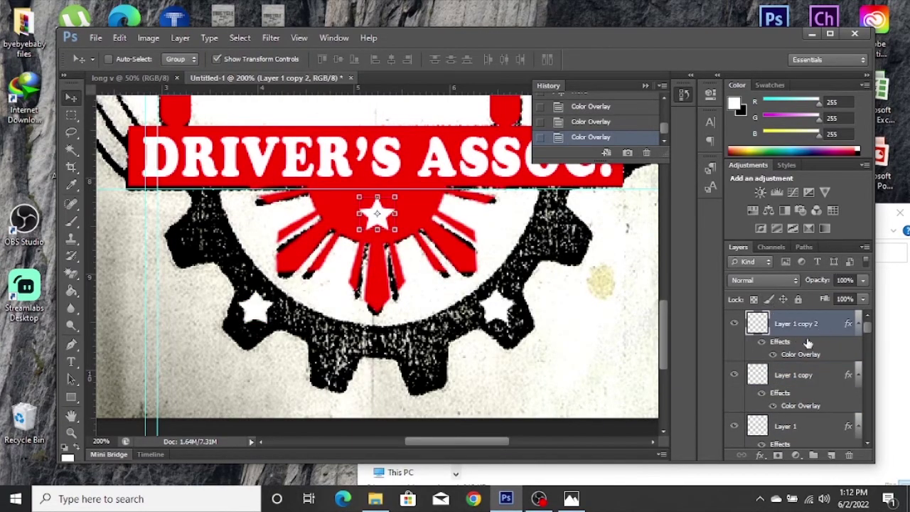
{"action": "left_click", "coordinate": [800, 426], "text": "shift"}
{"action": "key", "text": "ctrl+g"}
{"action": "double_click", "coordinate": [792, 318]}
Switch to Chrome and search the web for GEAR VECTOR images
{"action": "left_click", "coordinate": [473, 498]}
{"action": "type", "text": "GEAR VECTOR"}
{"action": "key", "text": "Down"}
{"action": "key", "text": "Return"}
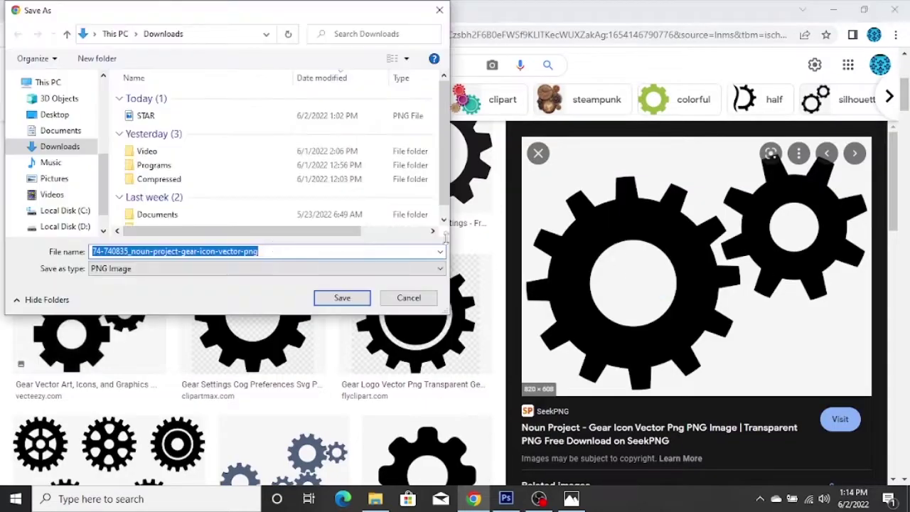
Save the two-gear Noun Project image to the Downloads folder as GEAR 1
{"action": "left_click", "coordinate": [299, 269]}
{"action": "left_click", "coordinate": [248, 291]}
{"action": "key", "text": "Return"}
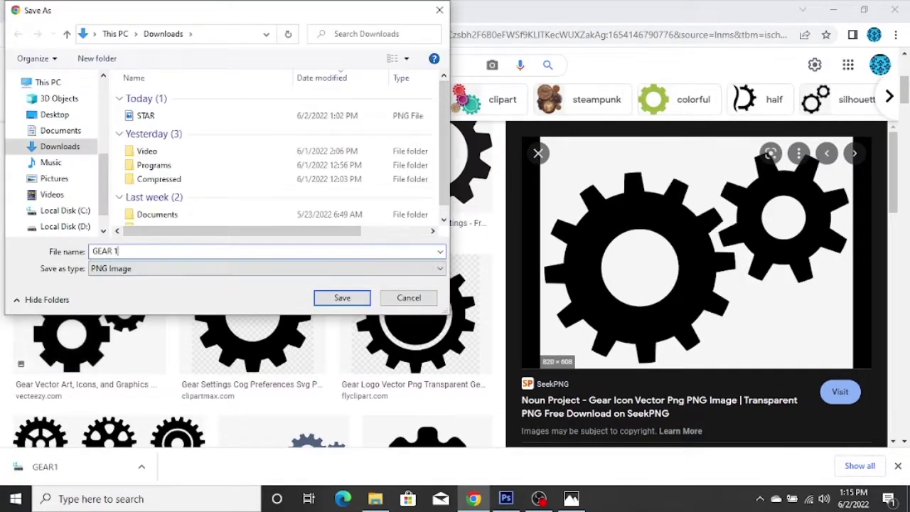
{"action": "key", "text": "Return"}
Open another gear image from the search results and save it as GEAR 2
{"action": "left_click", "coordinate": [278, 319]}
{"action": "right_click", "coordinate": [697, 239]}
{"action": "left_click", "coordinate": [746, 376]}
{"action": "type", "text": "GEAR 2"}
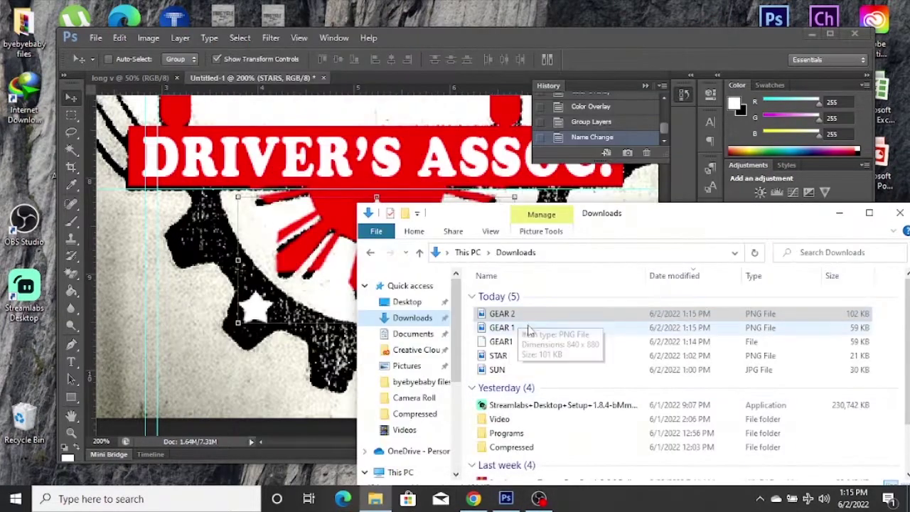
Open GEAR 2 from Downloads in Photos, draw an ink stroke beside the gear, and close the Downloads folder
{"action": "double_click", "coordinate": [508, 314]}
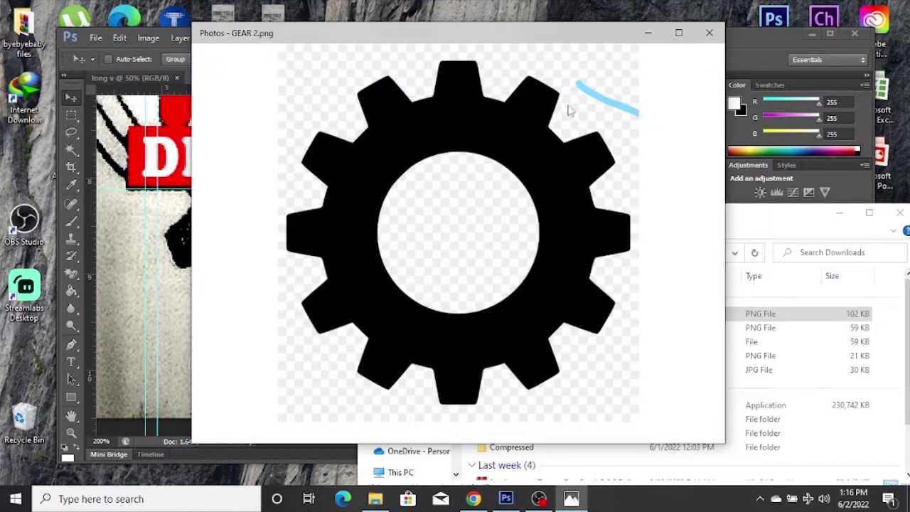
{"action": "left_click", "coordinate": [505, 64]}
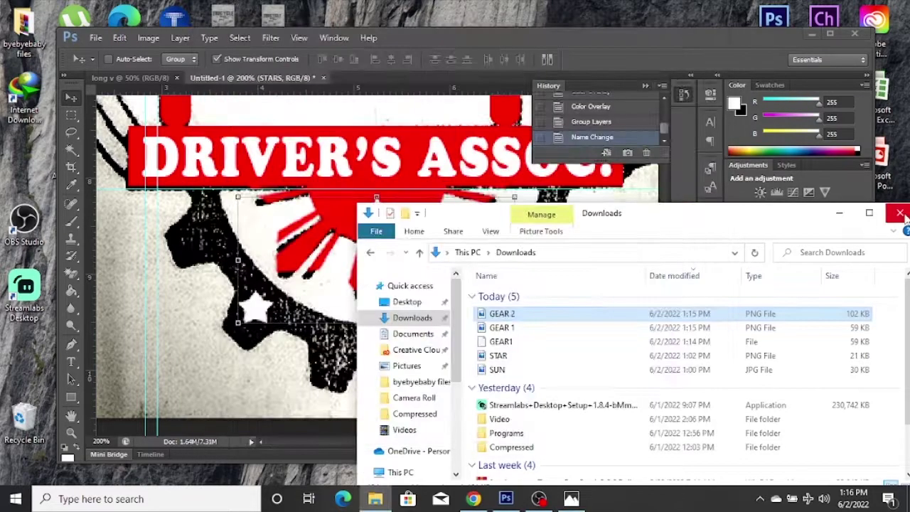
{"action": "left_click", "coordinate": [900, 212]}
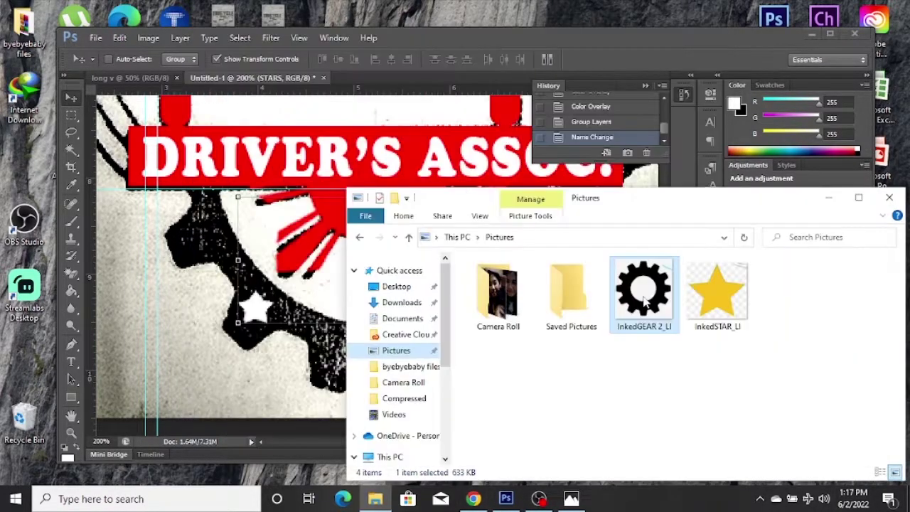
Place the InkedGEAR 2_LI image from the Pictures folder into the logo document and rasterize its layer
{"action": "left_click_drag", "start_coordinate": [690, 284], "coordinate": [464, 269]}
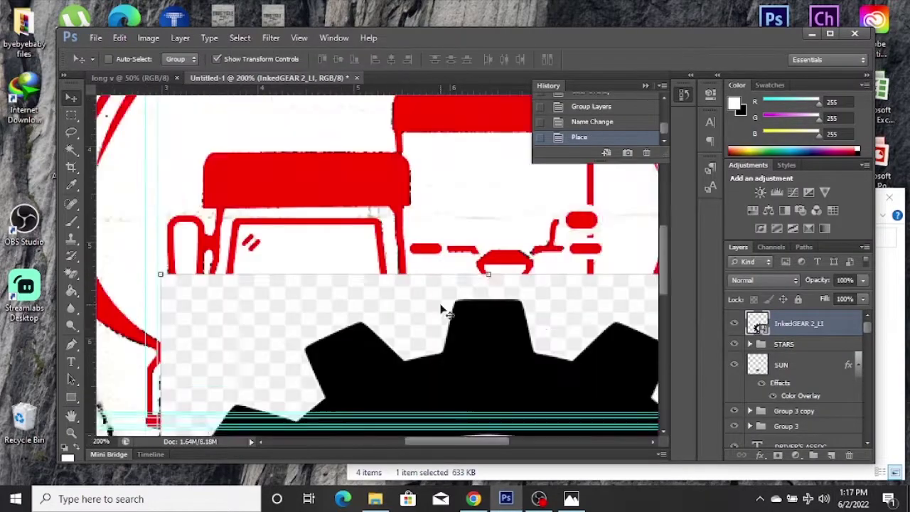
{"action": "left_click", "coordinate": [132, 163]}
{"action": "left_click", "coordinate": [441, 313]}
{"action": "right_click", "coordinate": [566, 306]}
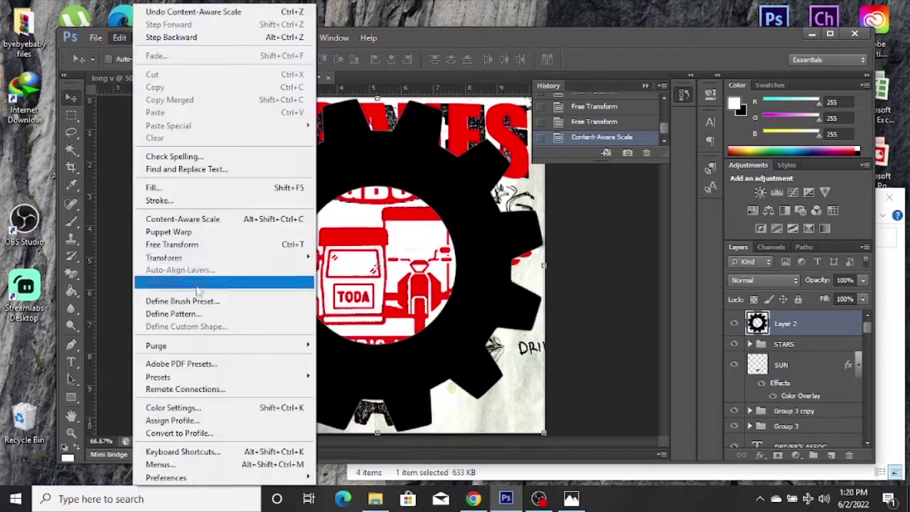
Scale the black gear down with Free Transform to match the scanned gear below the banner and open its layer style options
{"action": "mouse_move", "coordinate": [284, 257]}
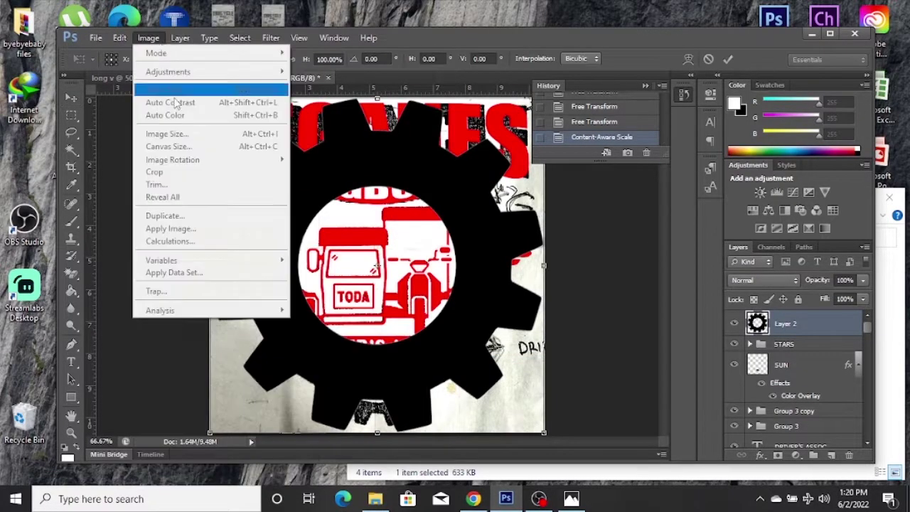
{"action": "left_click_drag", "start_coordinate": [538, 173], "coordinate": [480, 246]}
{"action": "left_click_drag", "start_coordinate": [281, 246], "coordinate": [318, 286]}
{"action": "left_click_drag", "start_coordinate": [465, 309], "coordinate": [444, 317]}
{"action": "left_click_drag", "start_coordinate": [297, 295], "coordinate": [311, 308]}
{"action": "left_click_drag", "start_coordinate": [398, 319], "coordinate": [394, 320]}
{"action": "key", "text": "Return"}
{"action": "double_click", "coordinate": [835, 325]}
{"action": "left_click", "coordinate": [361, 356]}
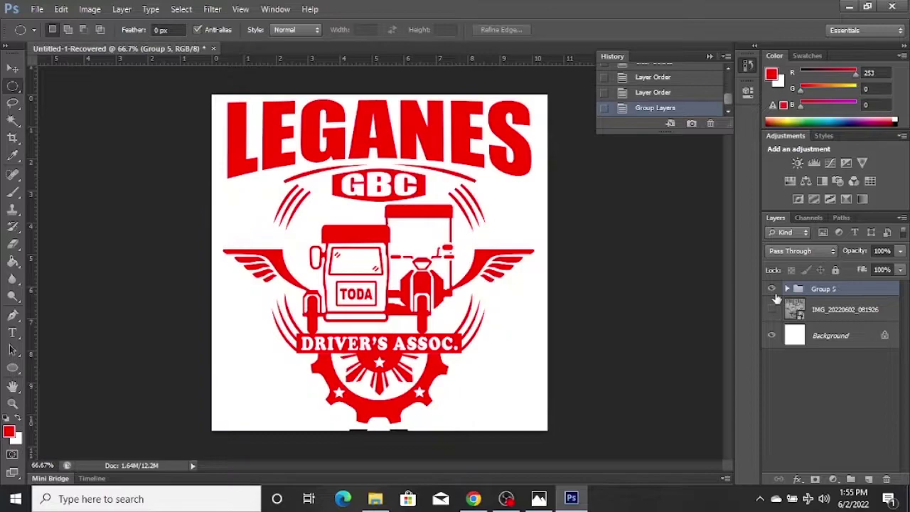
Compare the finished red logo with the original scan by toggling the visibility of Group 5 and the scan layer
{"action": "left_click", "coordinate": [771, 309]}
{"action": "left_click", "coordinate": [771, 290]}
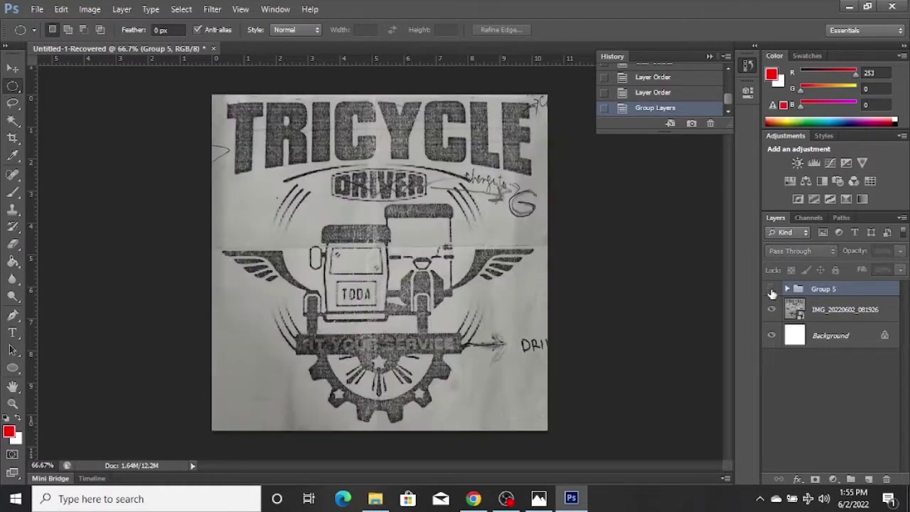
{"action": "left_click", "coordinate": [771, 309]}
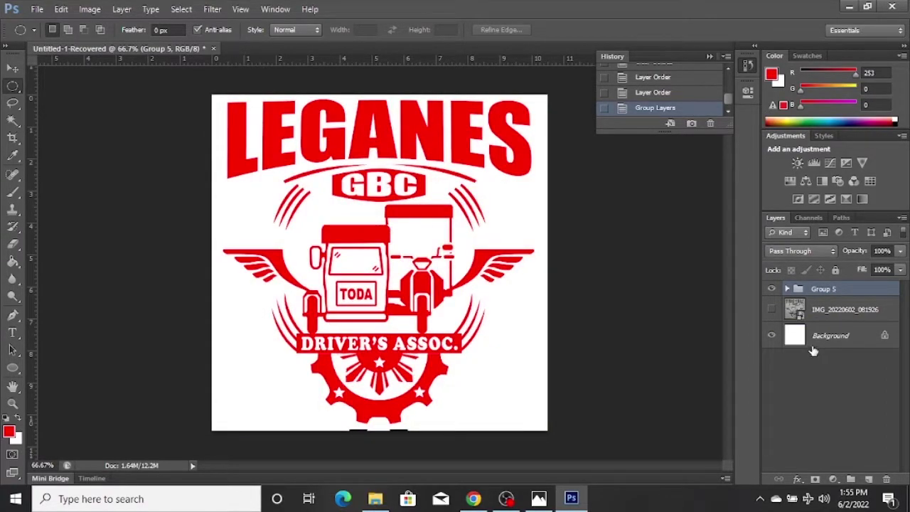
Duplicate Group 5 and merge the copied group into a single layer
{"action": "right_click", "coordinate": [832, 289]}
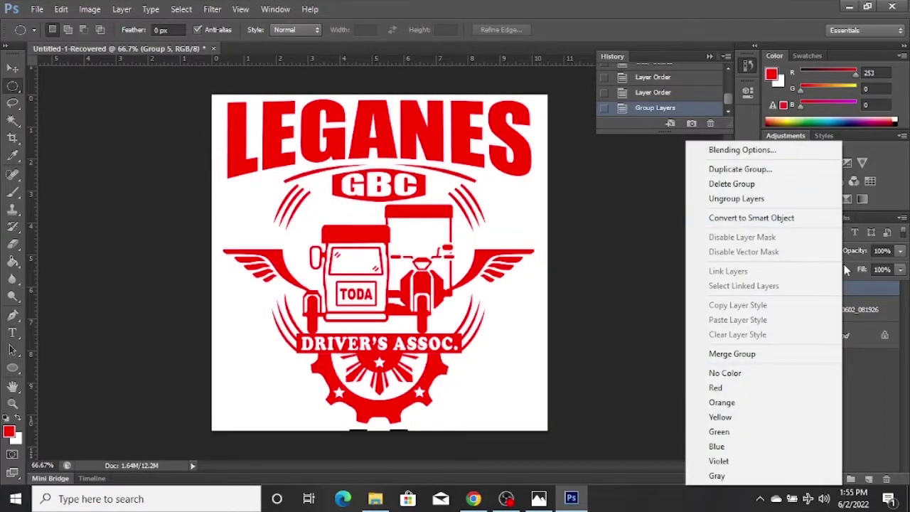
{"action": "left_click", "coordinate": [873, 316]}
{"action": "key", "text": "ctrl+j"}
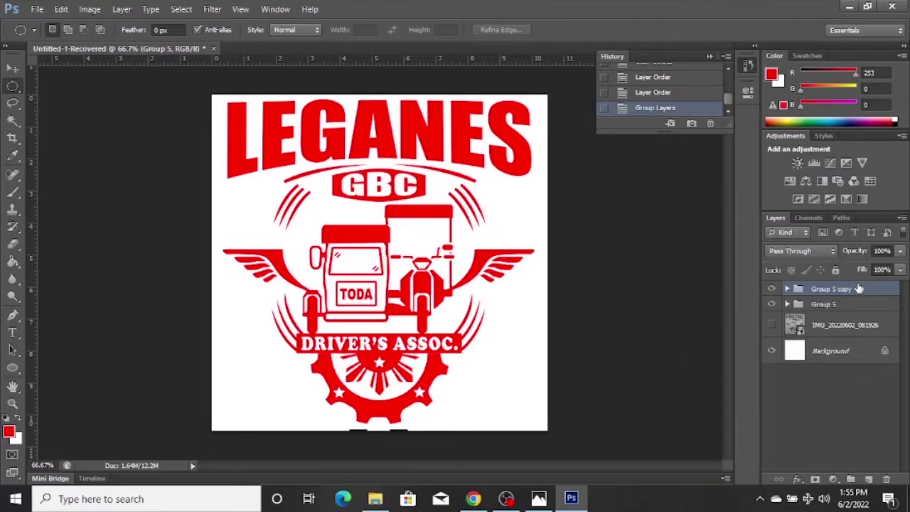
{"action": "left_click", "coordinate": [856, 286], "text": "ctrl"}
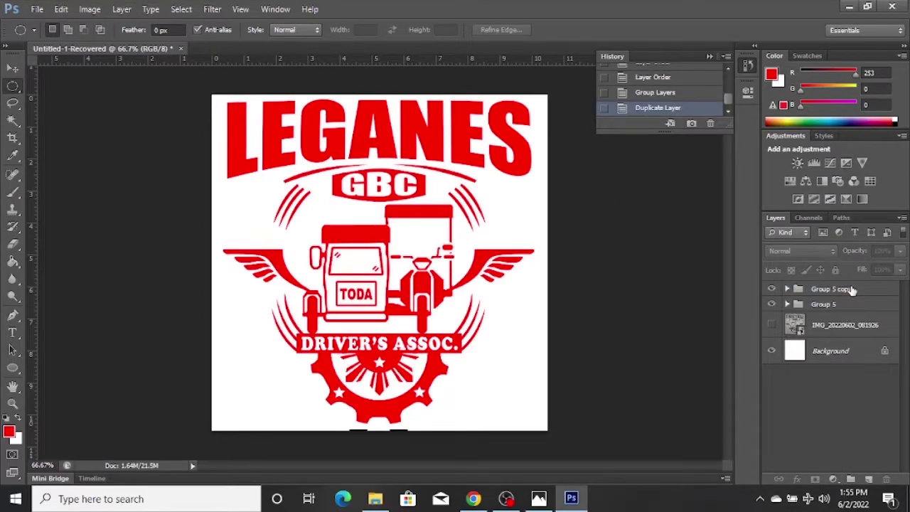
{"action": "right_click", "coordinate": [852, 290]}
{"action": "left_click", "coordinate": [741, 357]}
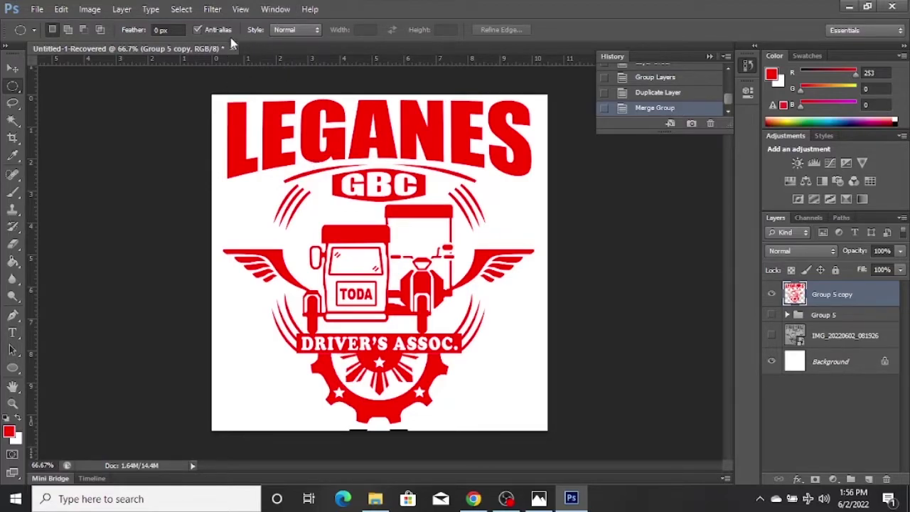
Create a new document named LONG and re-dock the logo document behind it in the tab order
{"action": "key", "text": "ctrl+n"}
{"action": "type", "text": "LONG"}
{"action": "key", "text": "Return"}
{"action": "left_click_drag", "start_coordinate": [206, 50], "coordinate": [236, 197]}
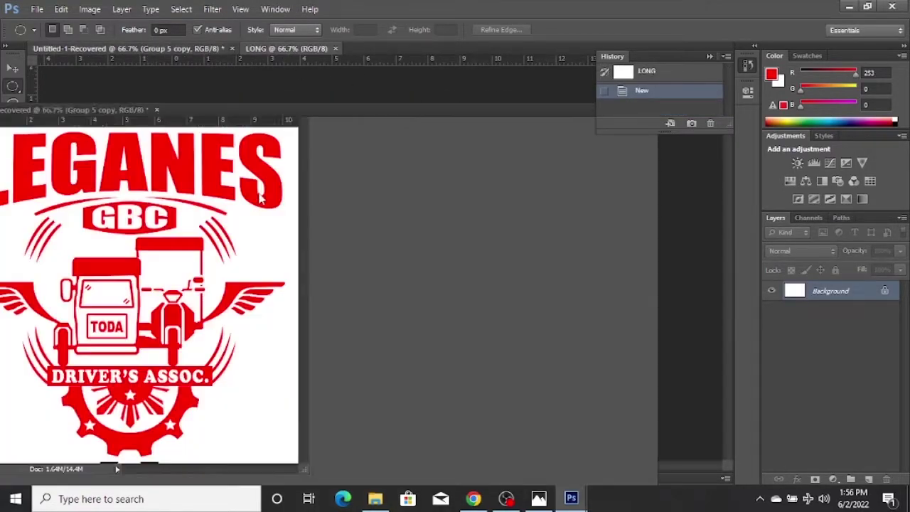
{"action": "left_click_drag", "start_coordinate": [239, 112], "coordinate": [355, 56]}
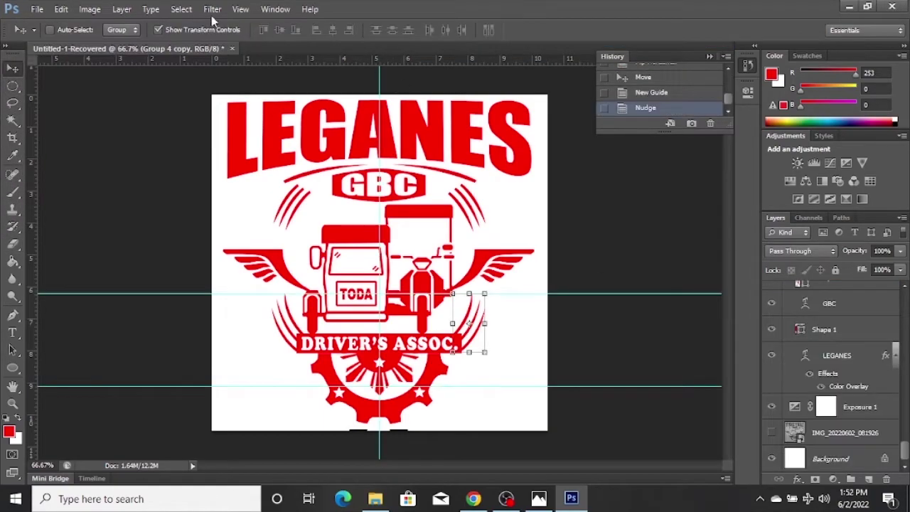
Clear all guides from the logo document and switch to the Elliptical Marquee tool
{"action": "left_click", "coordinate": [240, 9]}
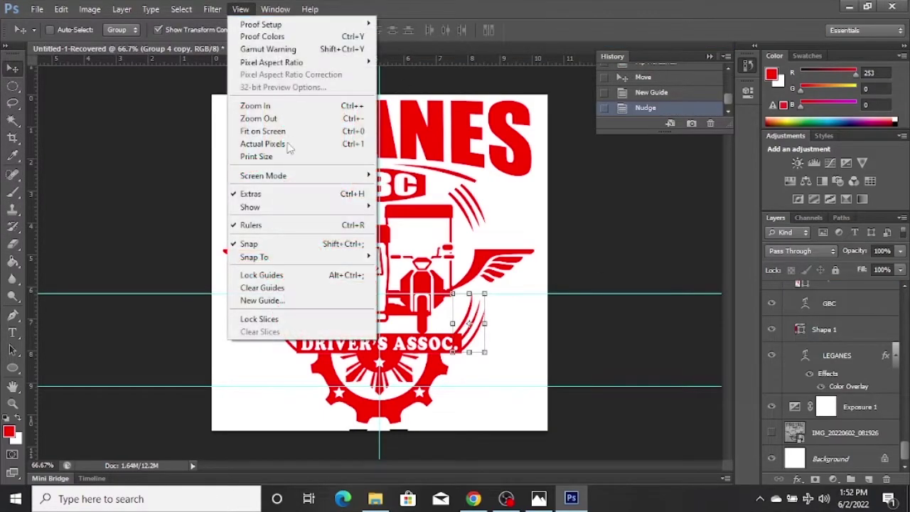
{"action": "left_click", "coordinate": [271, 289]}
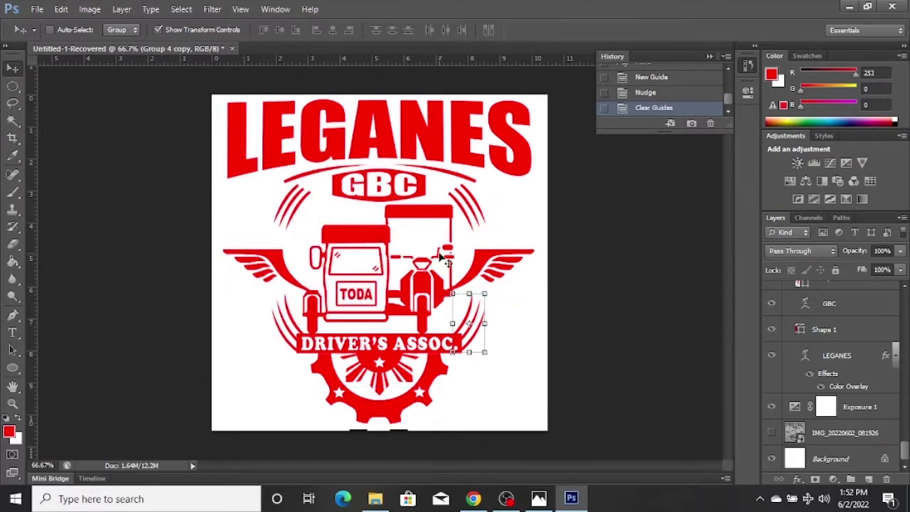
{"action": "key", "text": "m"}
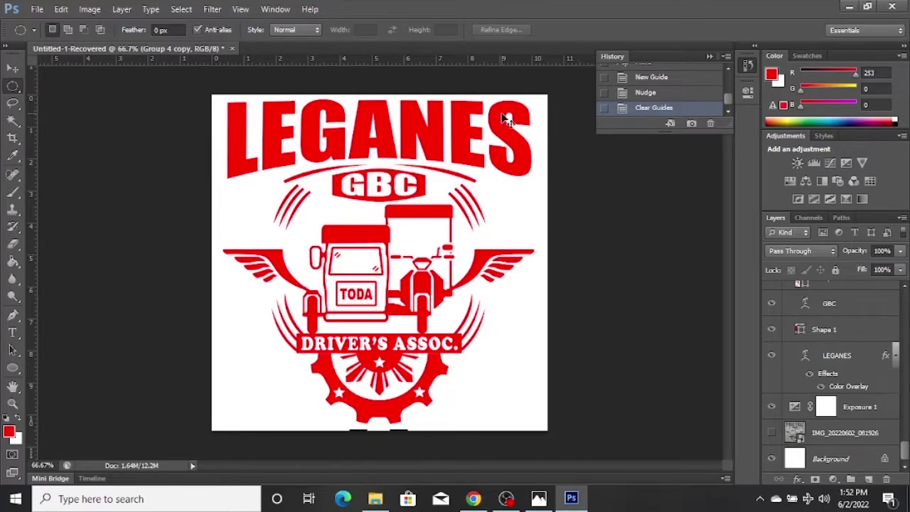
Examine the red tricycle and cab artwork up close and at full view
{"action": "key", "text": "ctrl+plus"}
{"action": "key", "text": "ctrl+plus"}
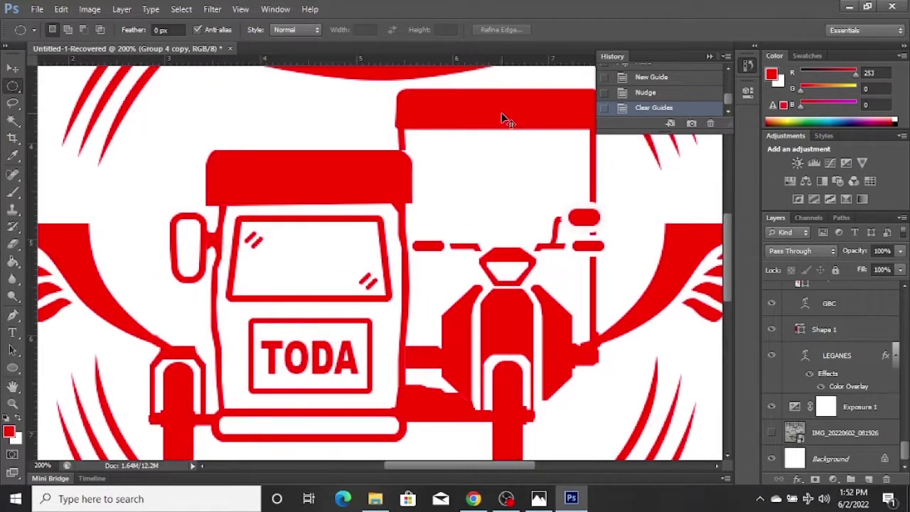
{"action": "key", "text": "ctrl+minus"}
{"action": "key", "text": "ctrl+minus"}
{"action": "key", "text": "ctrl+plus"}
{"action": "key", "text": "ctrl+plus"}
{"action": "key", "text": "ctrl+minus"}
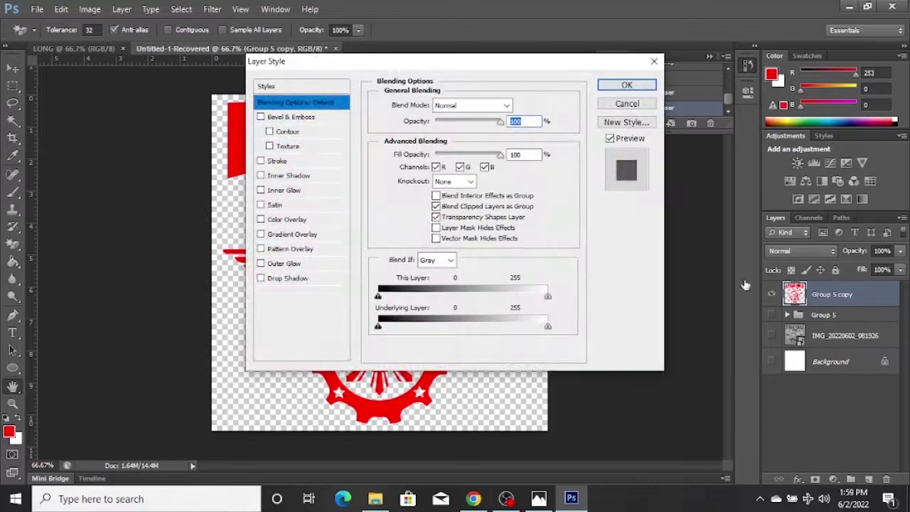
Try a Stroke effect on the Group 5 copy layer, remove it, and apply a black (000000) Color Overlay instead
{"action": "left_click", "coordinate": [277, 162]}
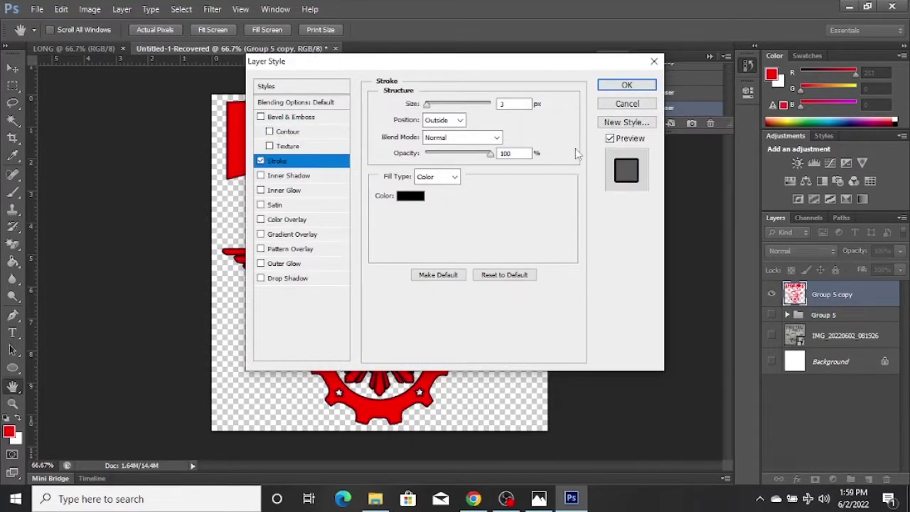
{"action": "left_click", "coordinate": [260, 161]}
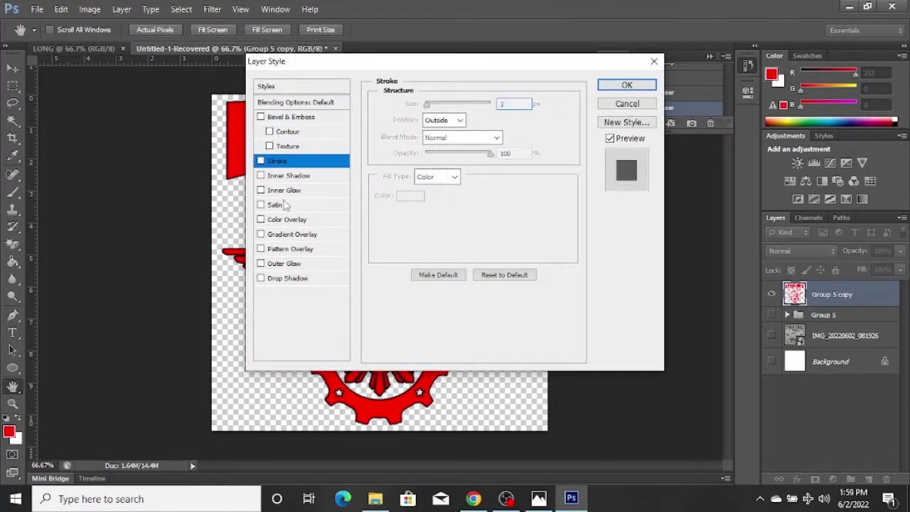
{"action": "left_click", "coordinate": [261, 219]}
{"action": "left_click", "coordinate": [286, 219]}
{"action": "left_click", "coordinate": [519, 106]}
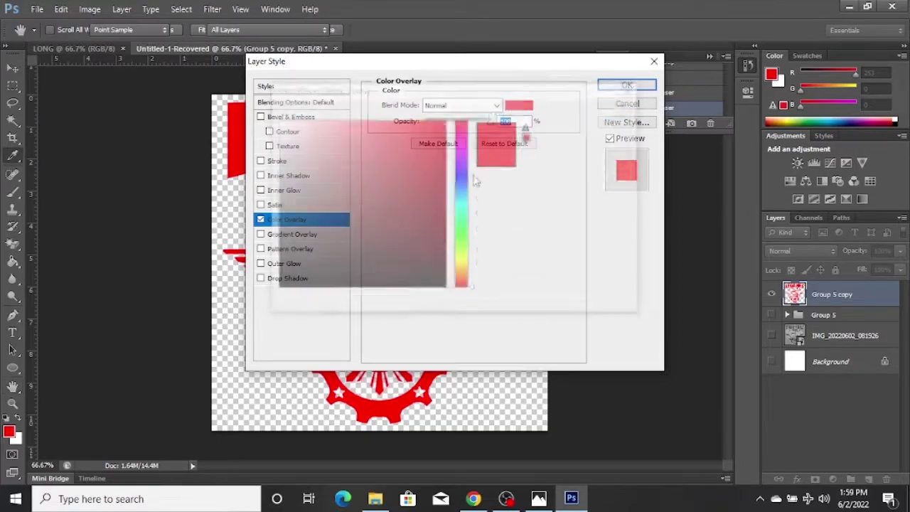
{"action": "type", "text": "0"}
{"action": "left_click", "coordinate": [625, 110]}
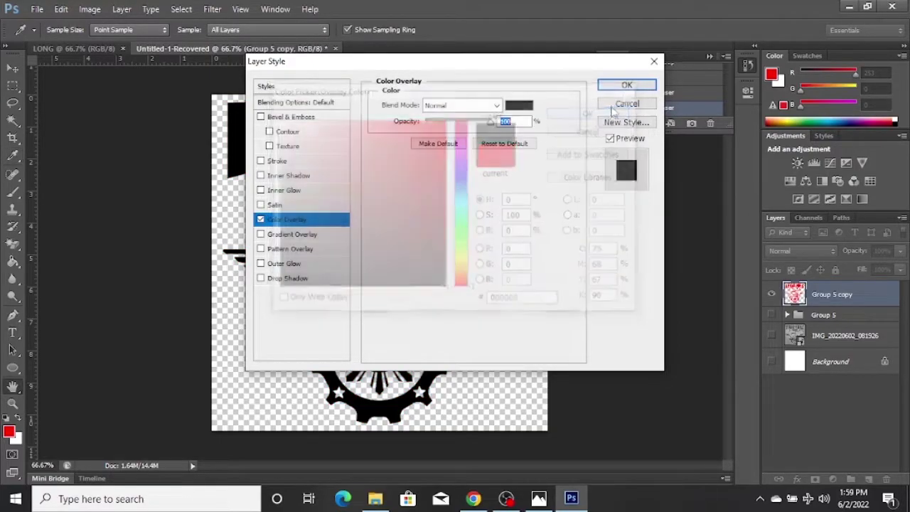
{"action": "left_click", "coordinate": [624, 85]}
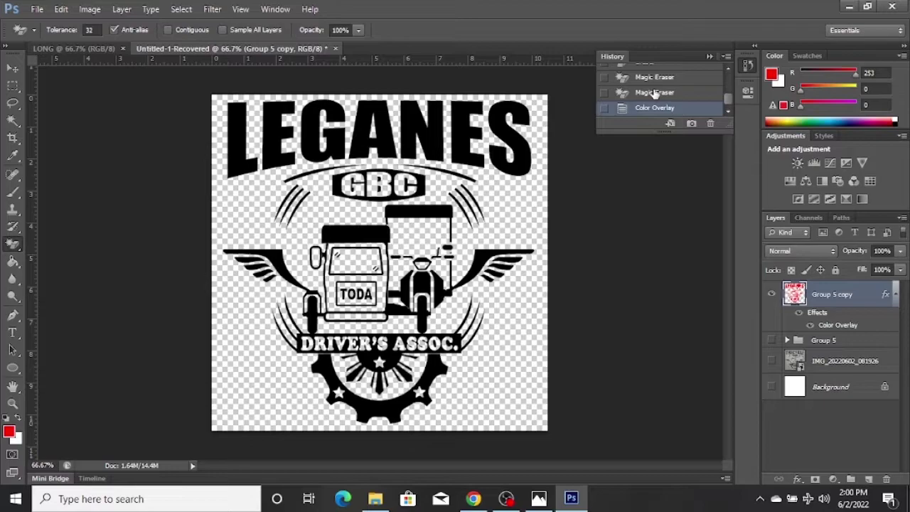